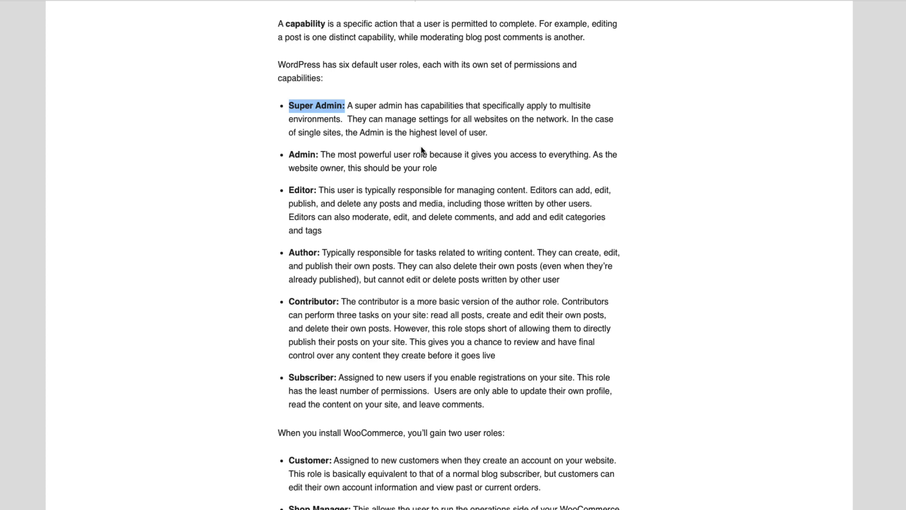
Step: Scroll down through the user-roles article page
scroll(425, 148, "down", 5)
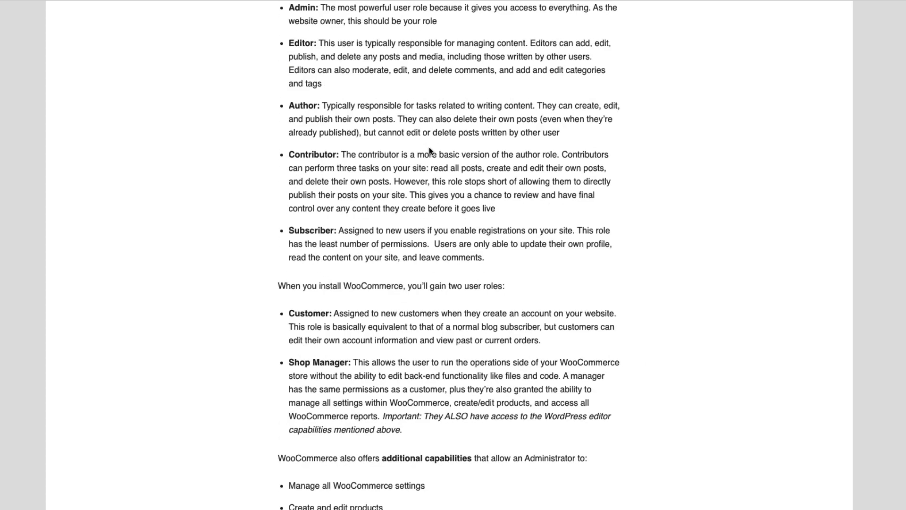
scroll(430, 151, "down", 1)
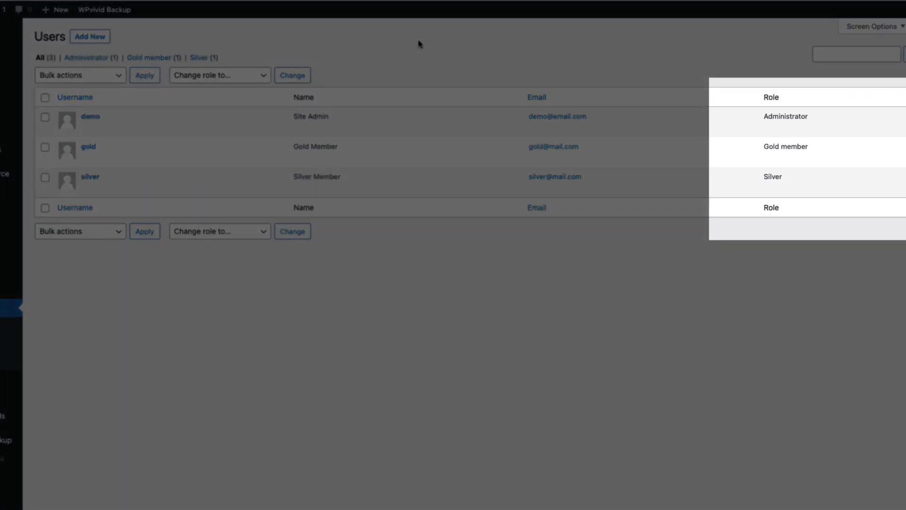
Step: Point out the gold and silver users' roles, then inspect the Gold member -20% and Silver member -10% pricing rules
left_click_drag(812, 148, 763, 176)
left_click(703, 284)
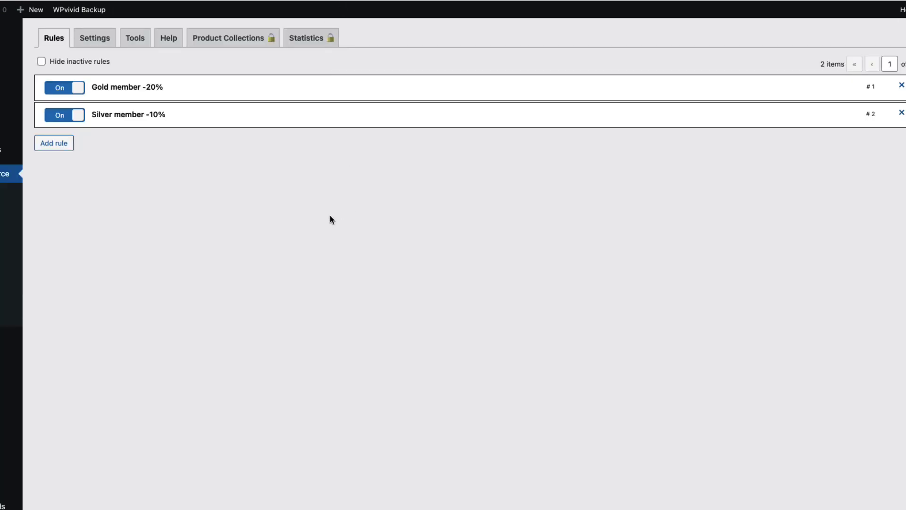
left_click(237, 85)
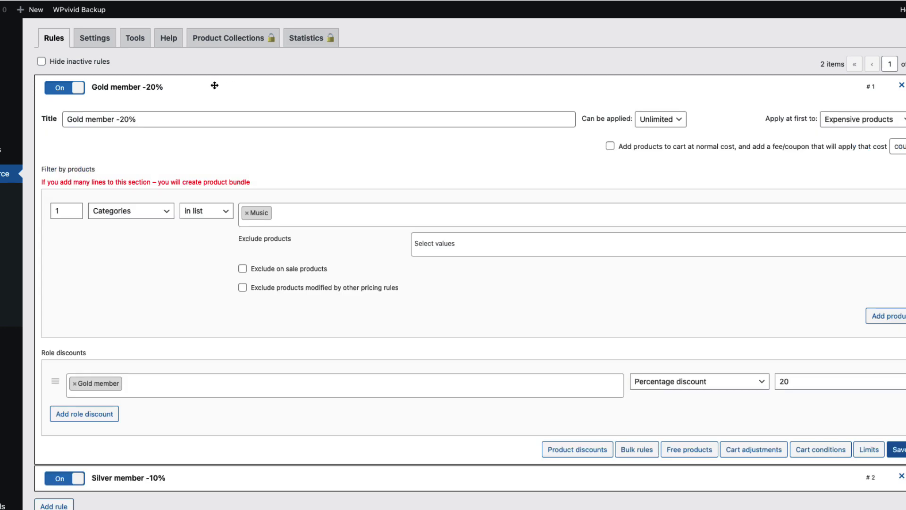
left_click_drag(138, 120, 115, 119)
left_click(224, 94)
left_click(224, 111)
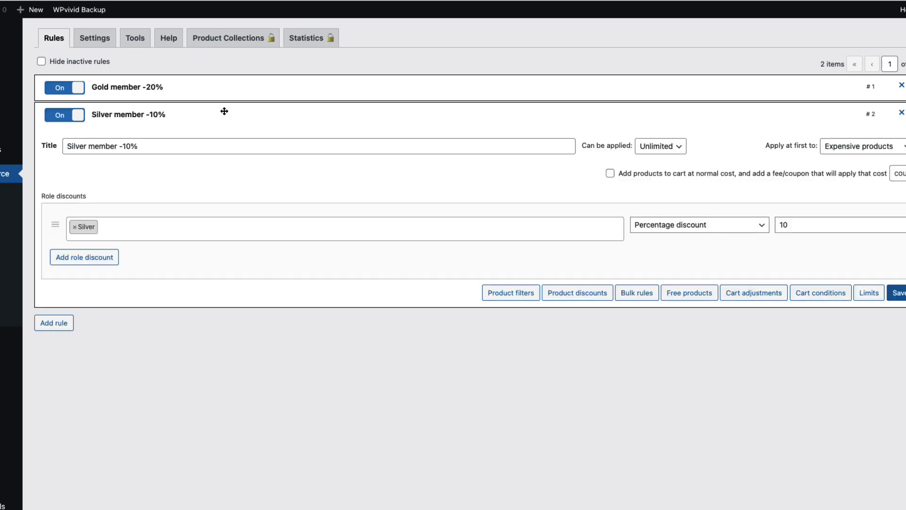
left_click_drag(156, 144, 80, 144)
left_click(255, 113)
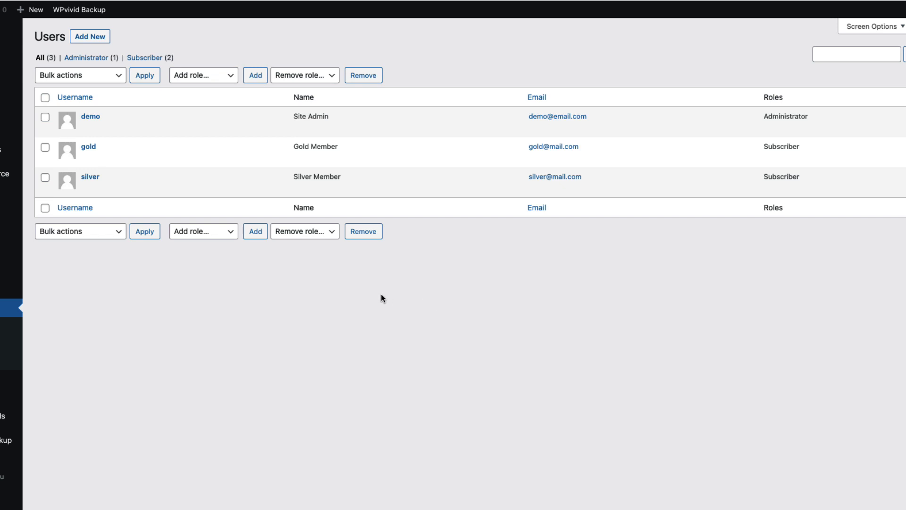
Step: Check the Snippets list, then open the theme's functions.php in the Theme File Editor
mouse_move(38, 294)
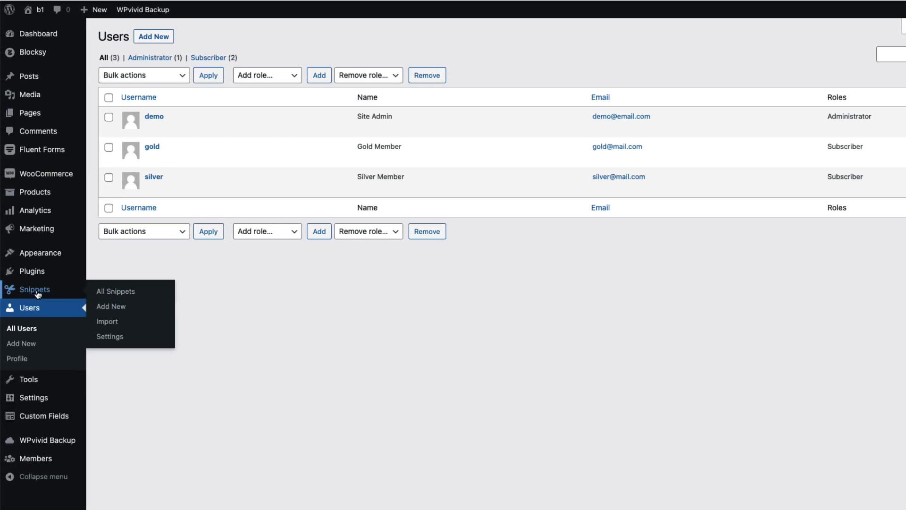
left_click(118, 290)
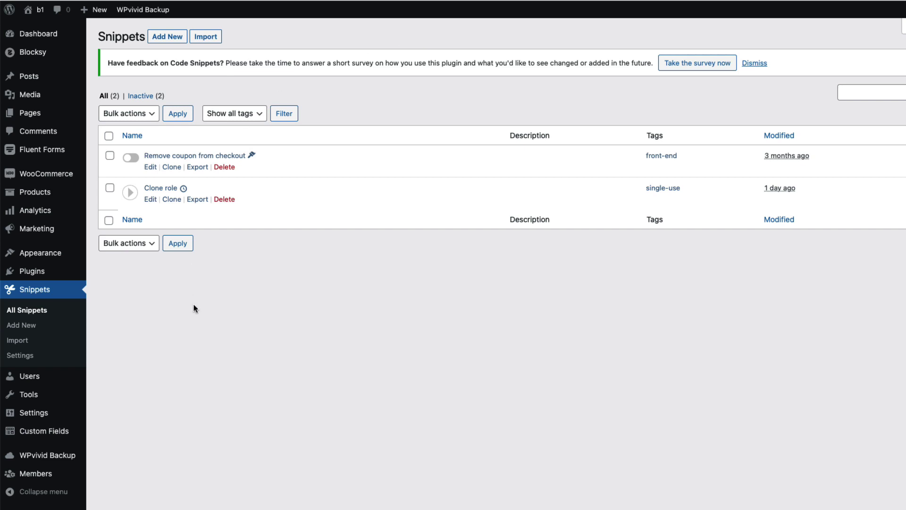
mouse_move(60, 260)
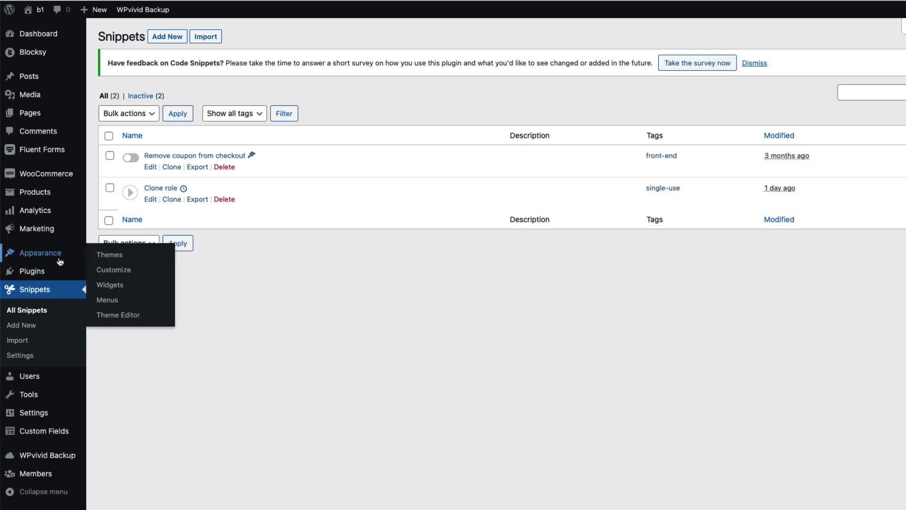
left_click(135, 320)
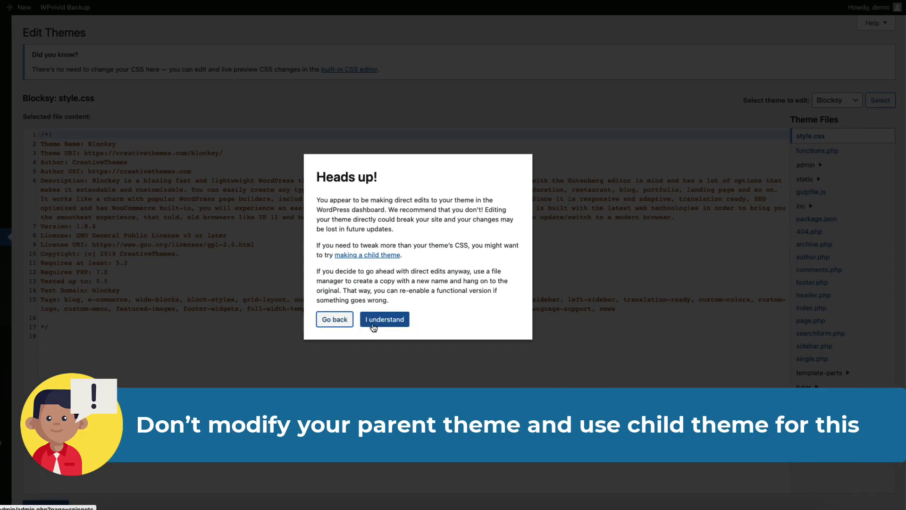
left_click(373, 324)
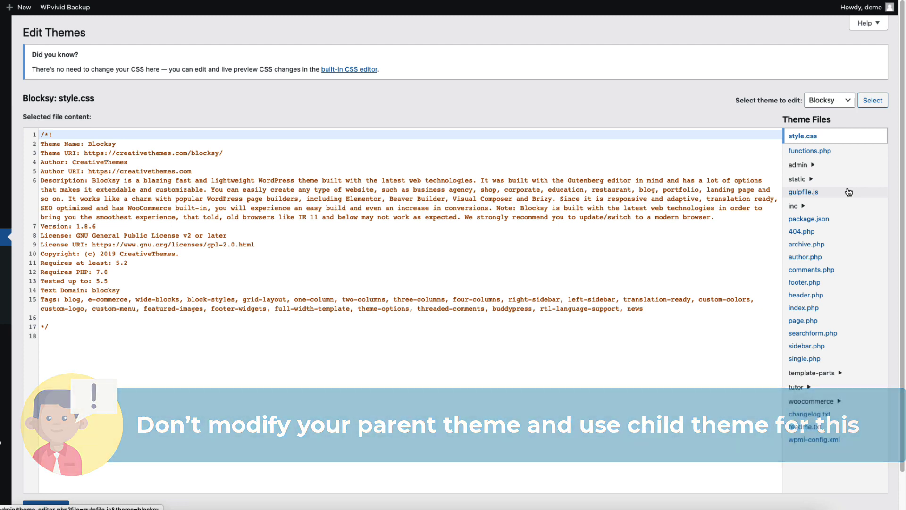
left_click(814, 150)
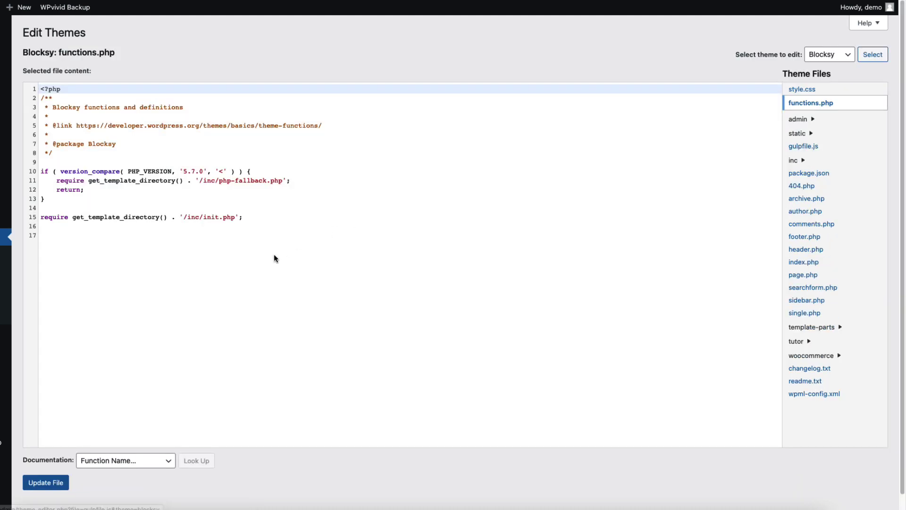
left_click(144, 237)
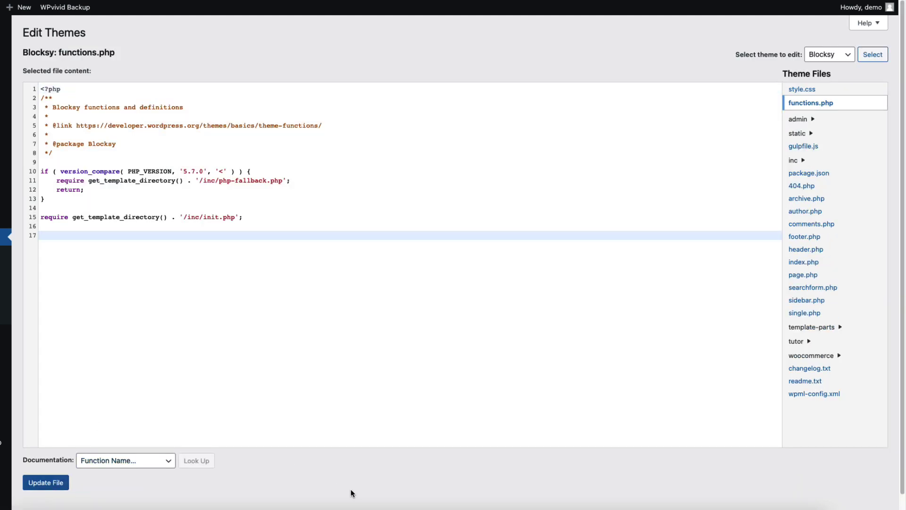
Step: Search the Add Plugins directory for 'code snippets'
mouse_move(30, 332)
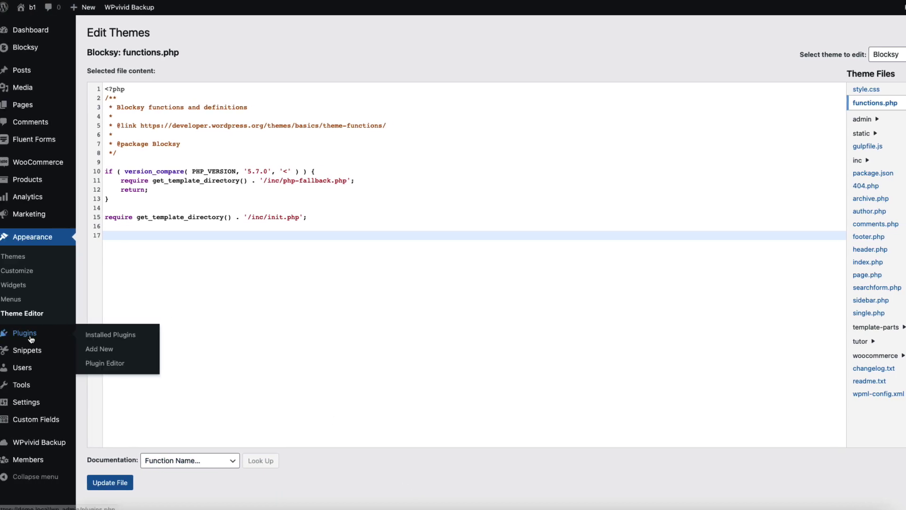
left_click(111, 350)
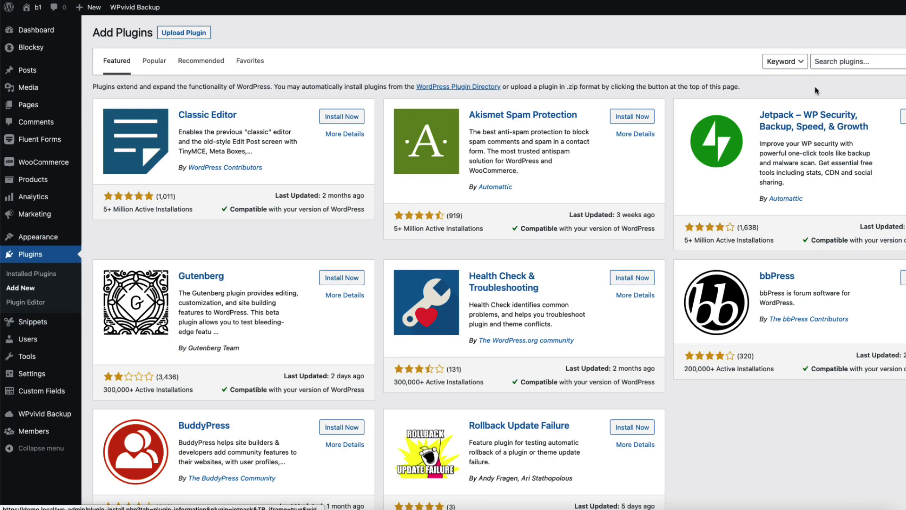
left_click(835, 62)
type("code snippets")
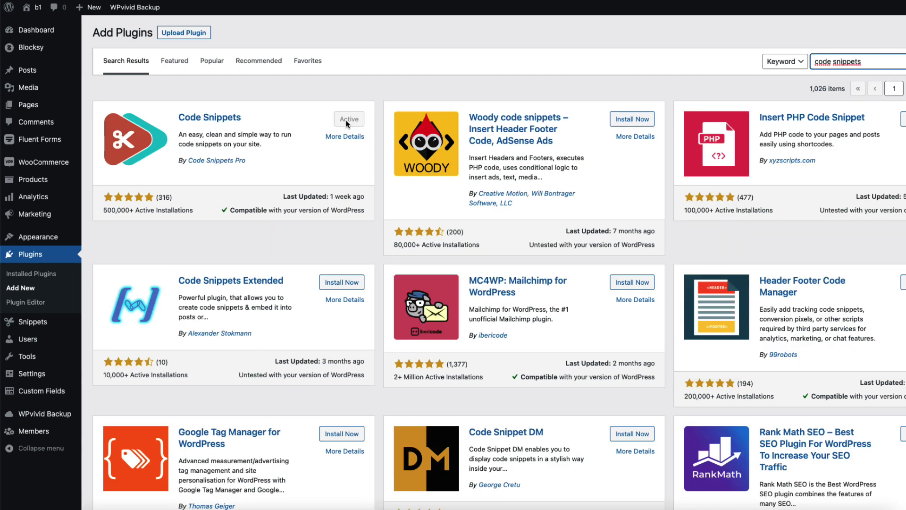
mouse_move(30, 330)
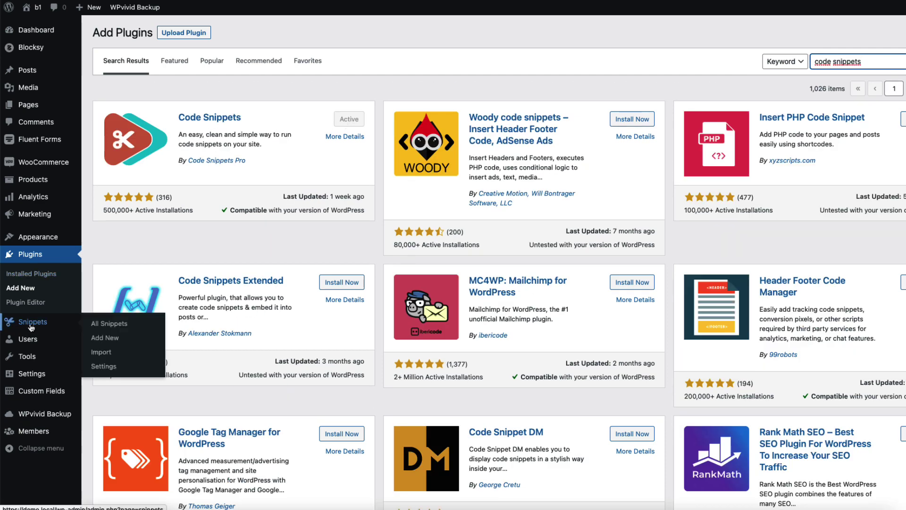
left_click(110, 342)
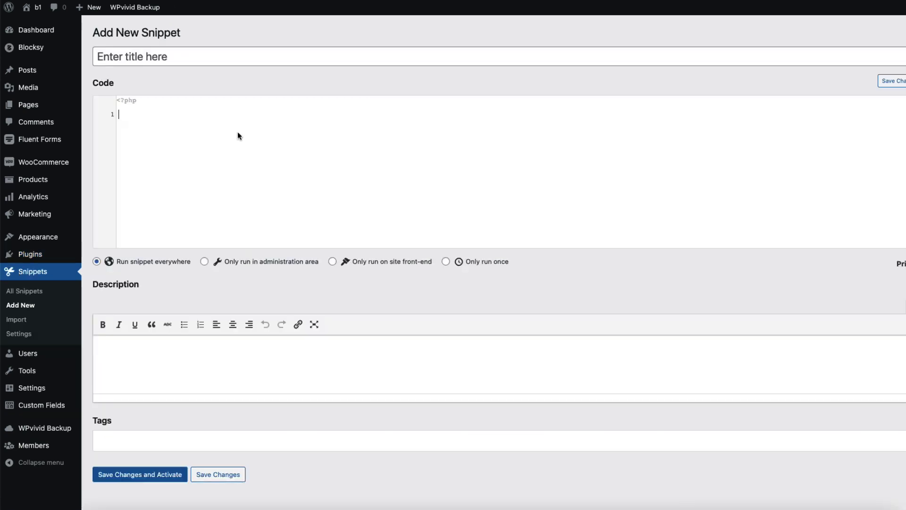
Step: Paste the cloneRole code into a new snippet titled 'Silver role', set to run only once
left_click(237, 133)
type("add_action('init', 'cloneRole');  function cloneRole() {  $adm = get_role('customer');  $adm_cap= array_keys( $adm->capabilities ); //get administator capabilities  add_role('silver_memmber', 'Silver'); //create new role  $new_role = get_role('silver_memmber');   foreach ( $adm_cap as $cap ) {    $new_role->add_cap( $cap ); //clone administrator capabilities to new role   } }")
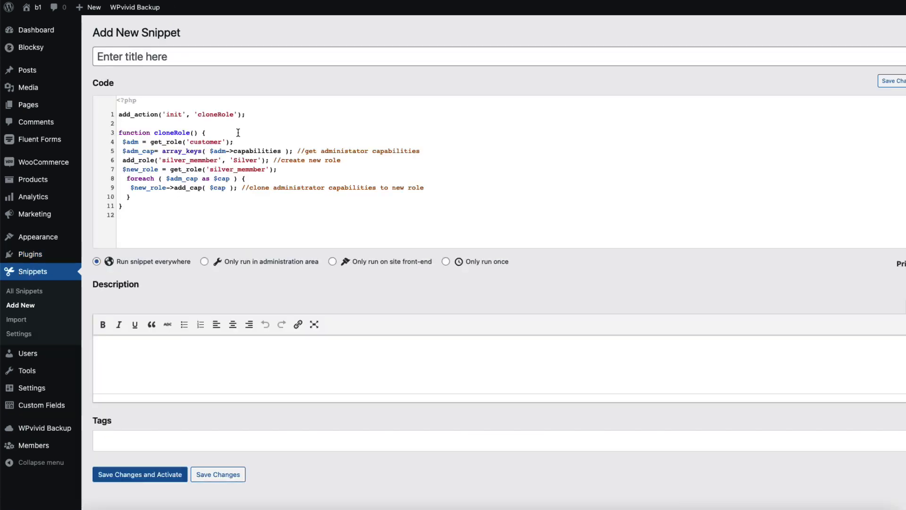
left_click(191, 58)
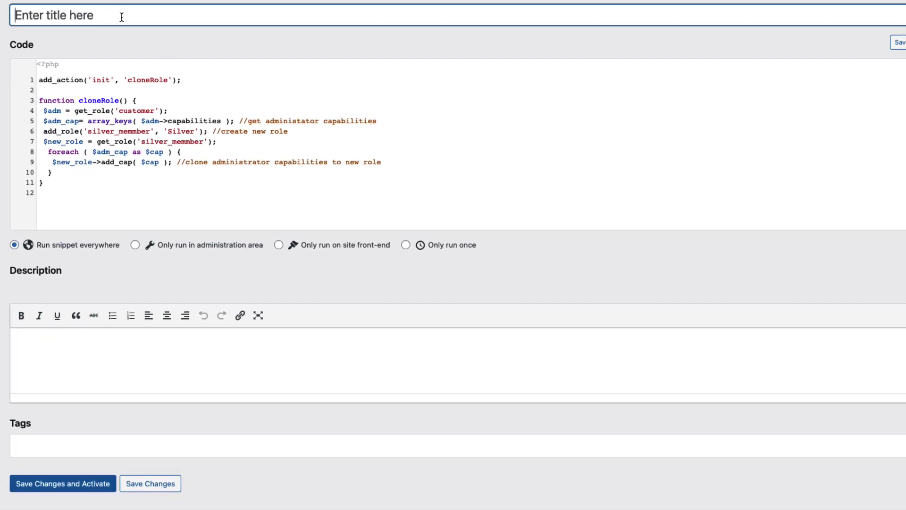
type("Silver role")
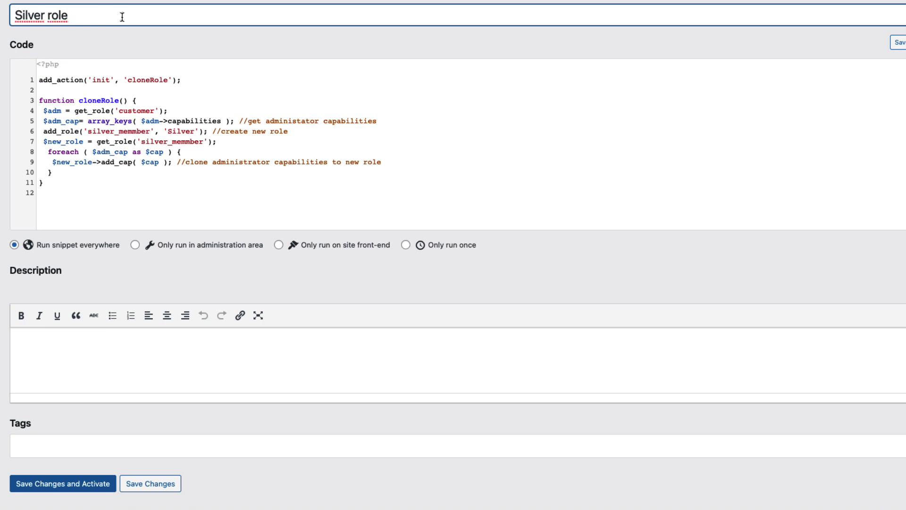
left_click(411, 245)
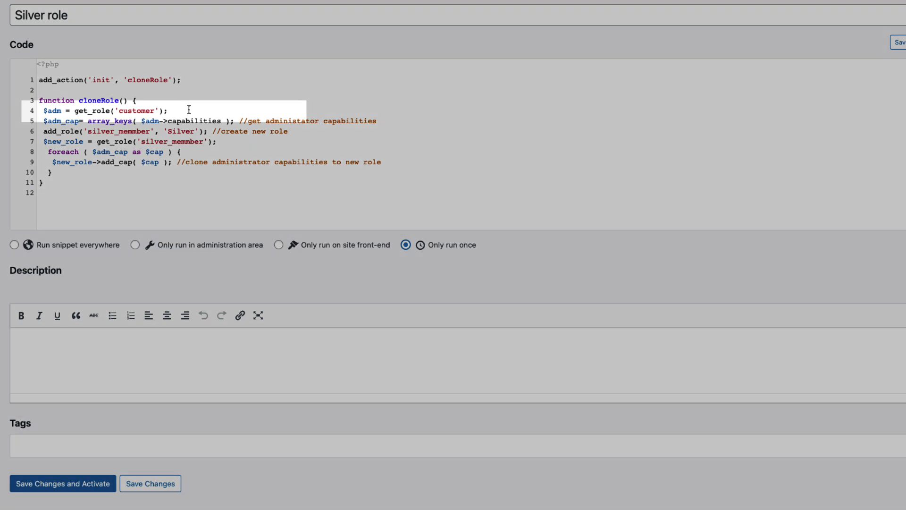
left_click_drag(169, 111, 41, 110)
left_click(183, 109)
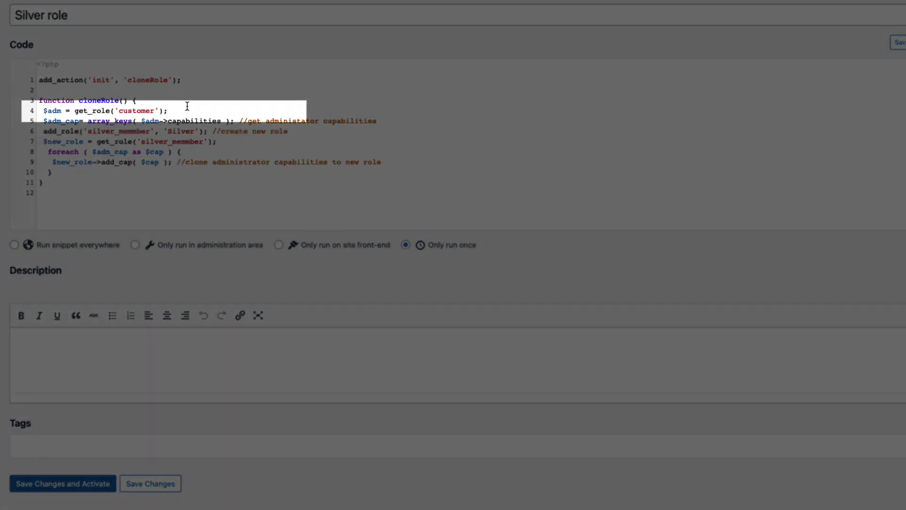
left_click_drag(156, 110, 122, 110)
left_click(210, 107)
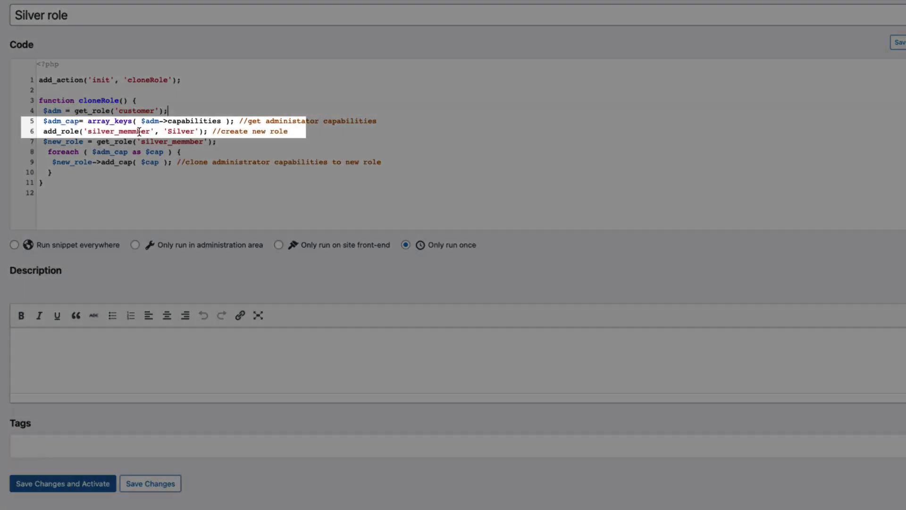
Step: Fix the silver_member role key, extend the display name to Silver package, then save and activate
left_click(132, 131)
key("BackSpace")
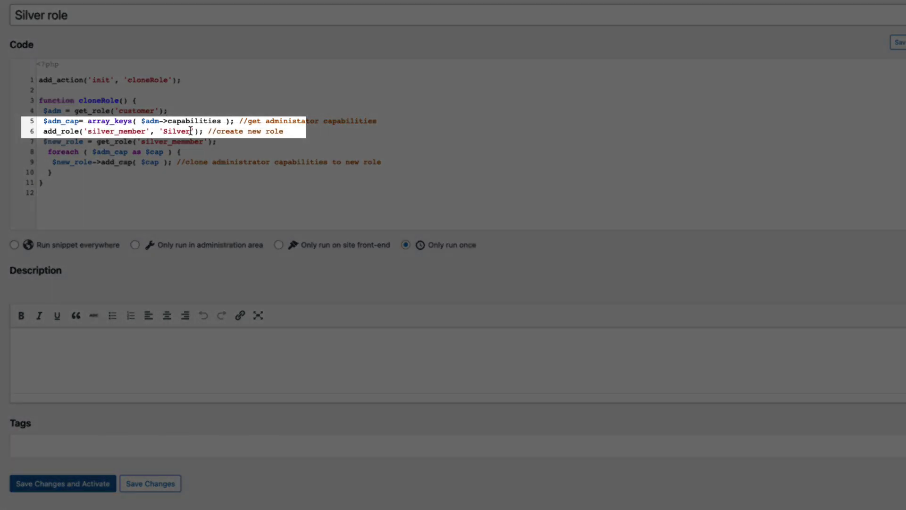
left_click(192, 131)
type("packe")
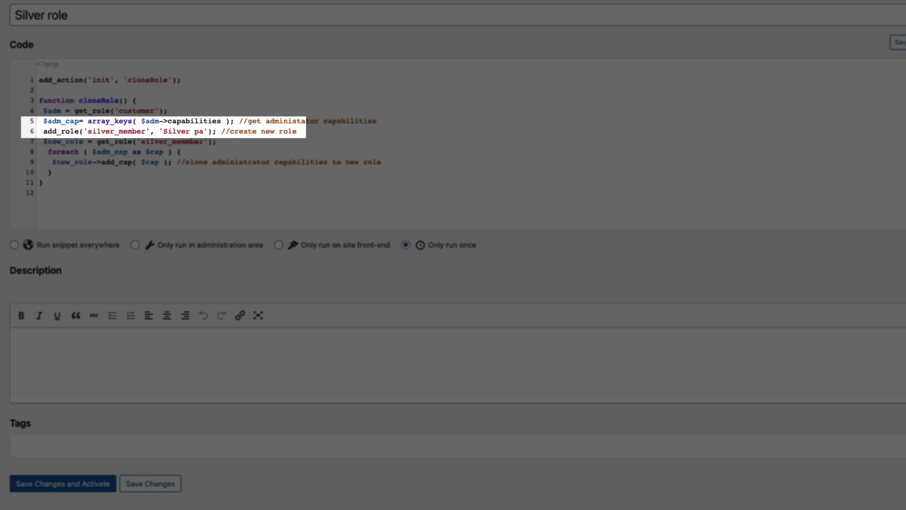
type("ge")
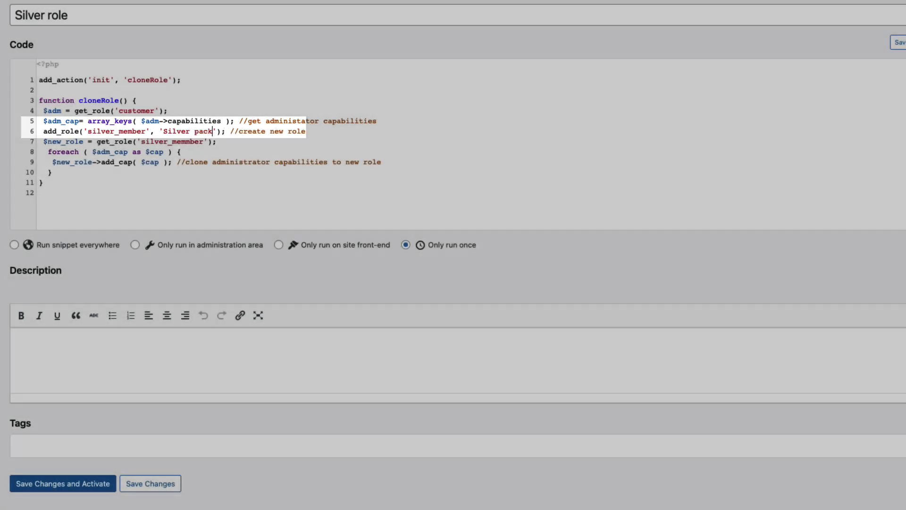
left_click_drag(203, 142, 88, 132)
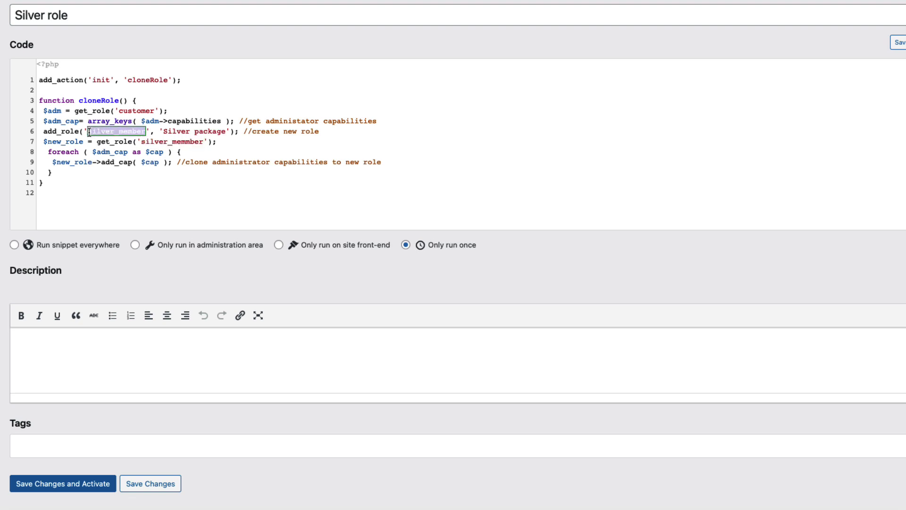
left_click(186, 141)
scroll(433, 258, "down", 1)
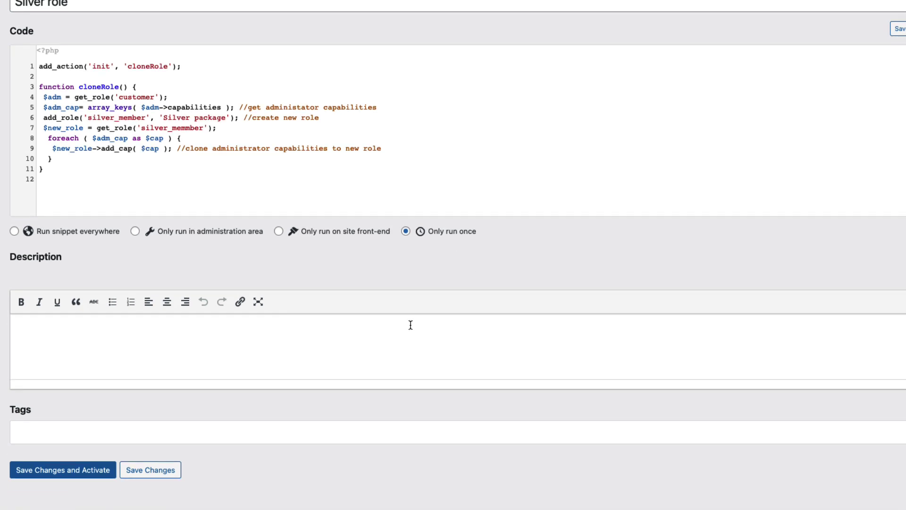
scroll(166, 453, "up", 1)
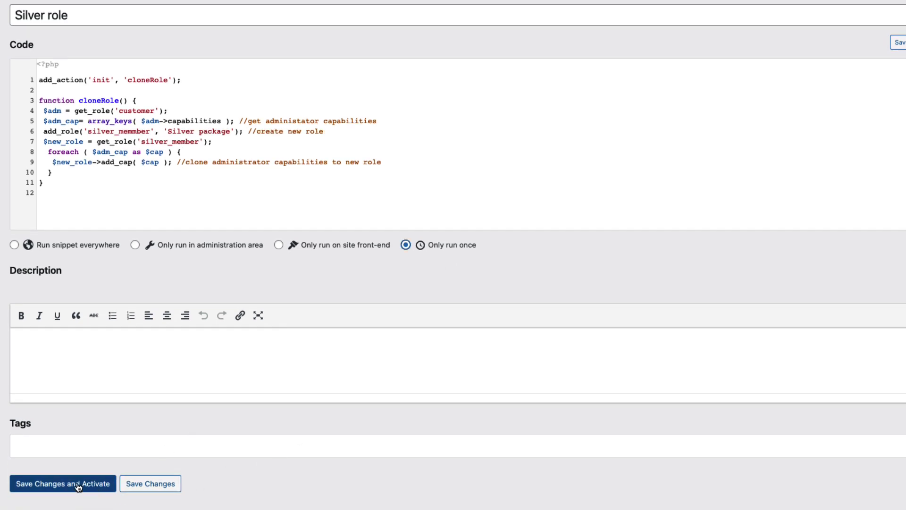
left_click(75, 485)
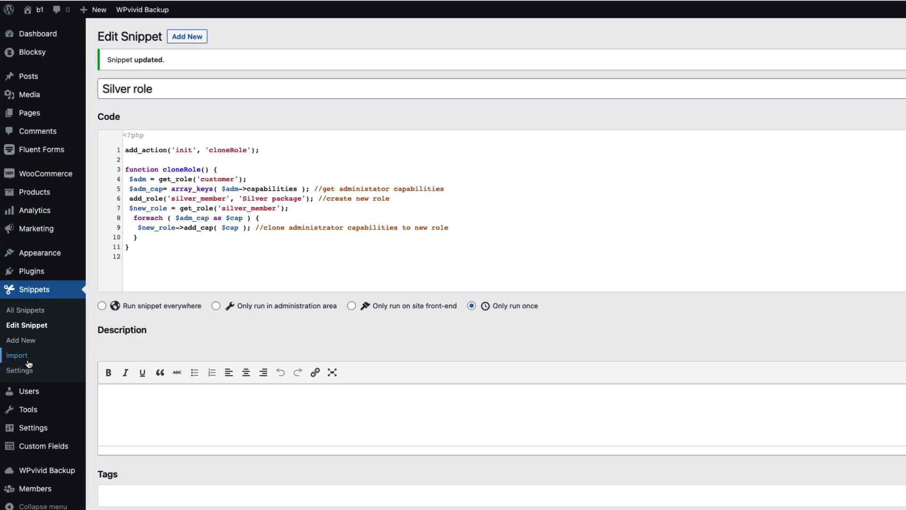
Step: Edit the 'silver' account, choose the Silver package role and click Update User
mouse_move(70, 392)
left_click(120, 396)
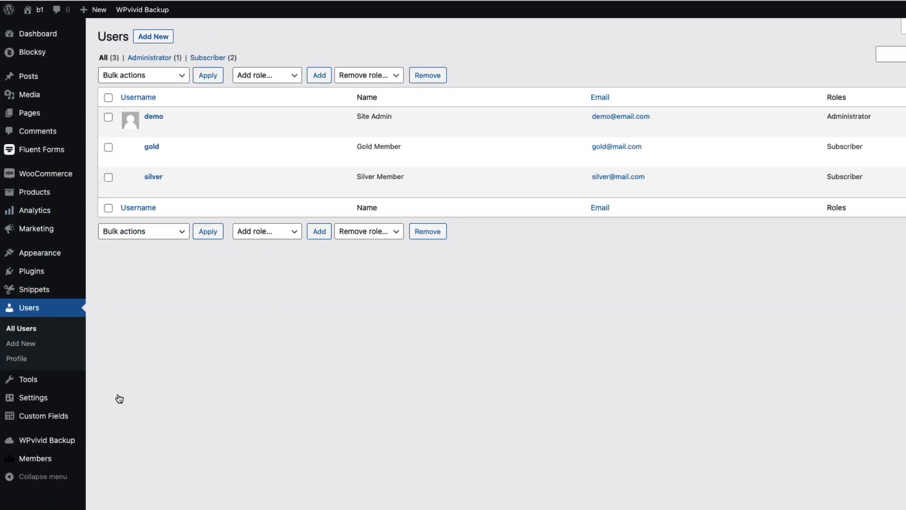
left_click(154, 179)
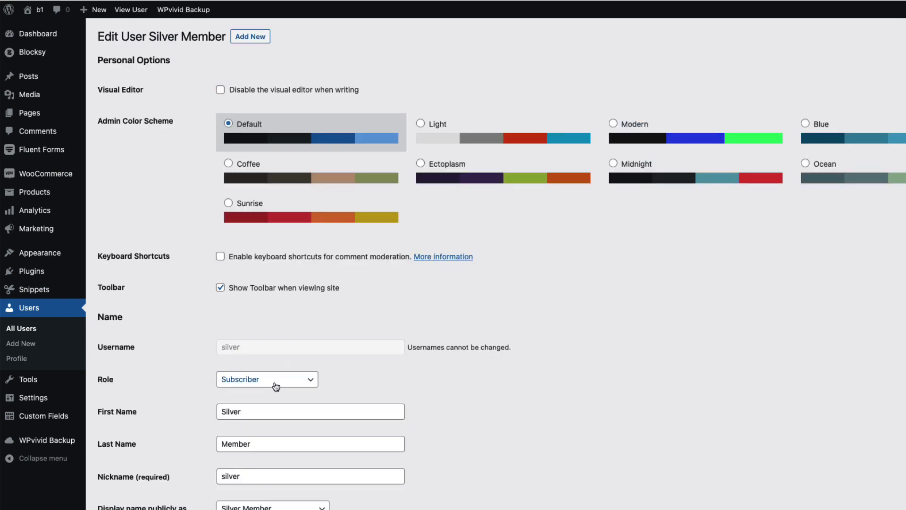
left_click(276, 386)
left_click(251, 396)
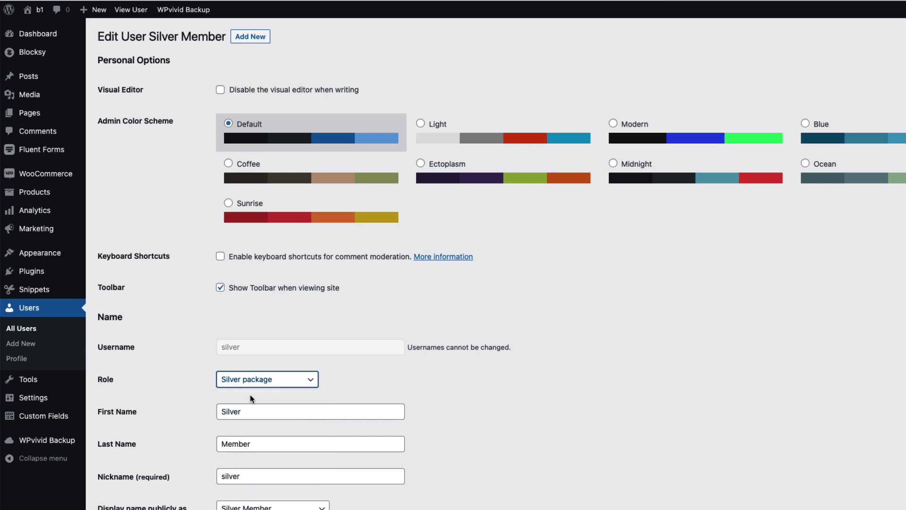
scroll(582, 346, "down", 20)
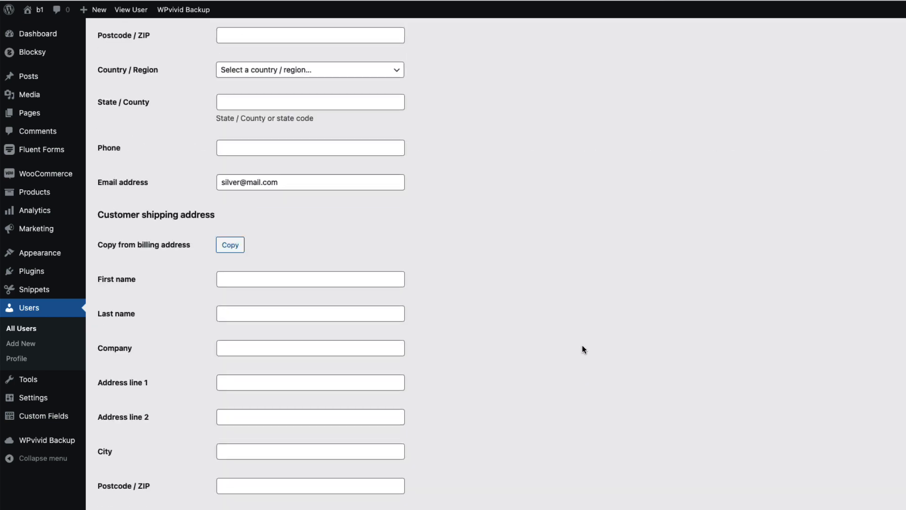
scroll(582, 349, "down", 5)
left_click(113, 489)
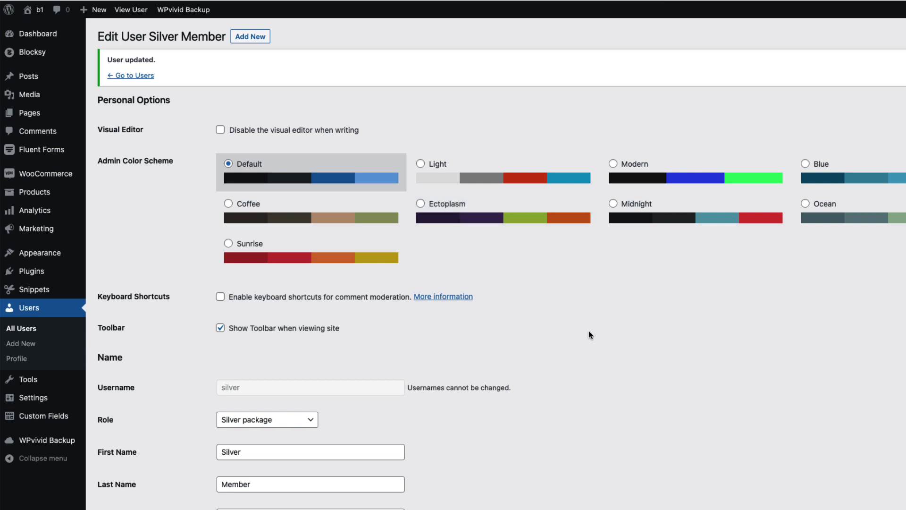
mouse_move(61, 287)
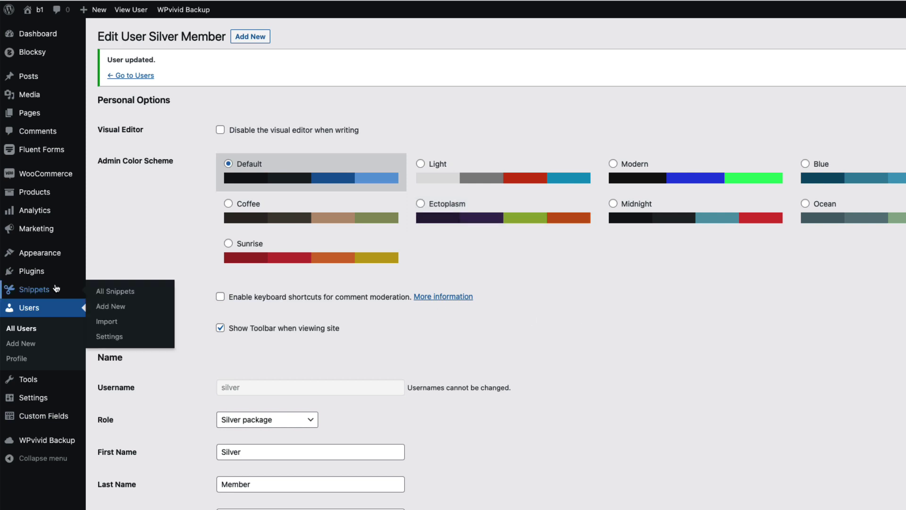
Step: In the Silver role snippet, change silver_member to gold_member and Silver to Gold, then save and execute once
left_click(123, 297)
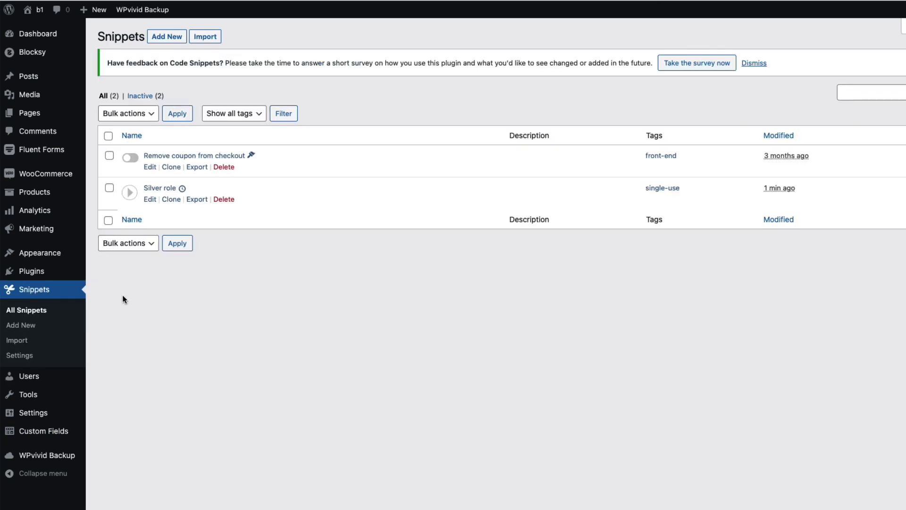
left_click(162, 189)
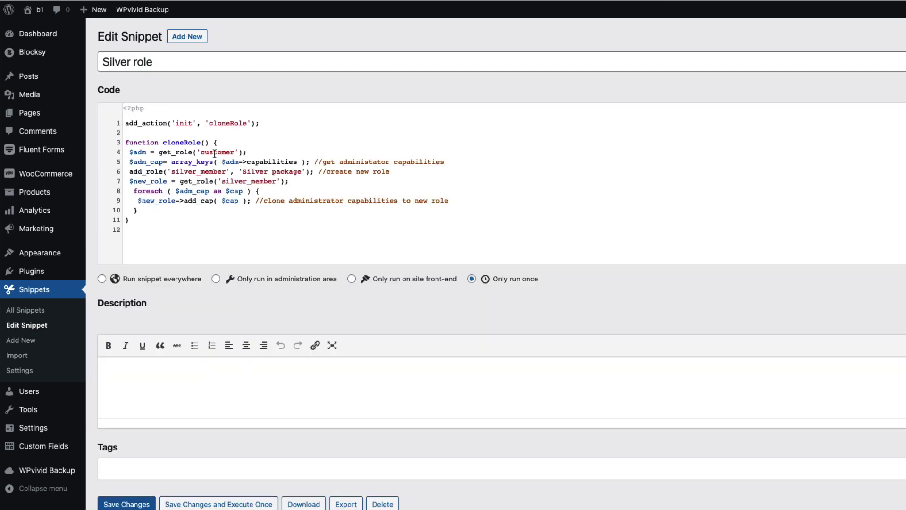
left_click_drag(197, 171, 173, 171)
type("gold")
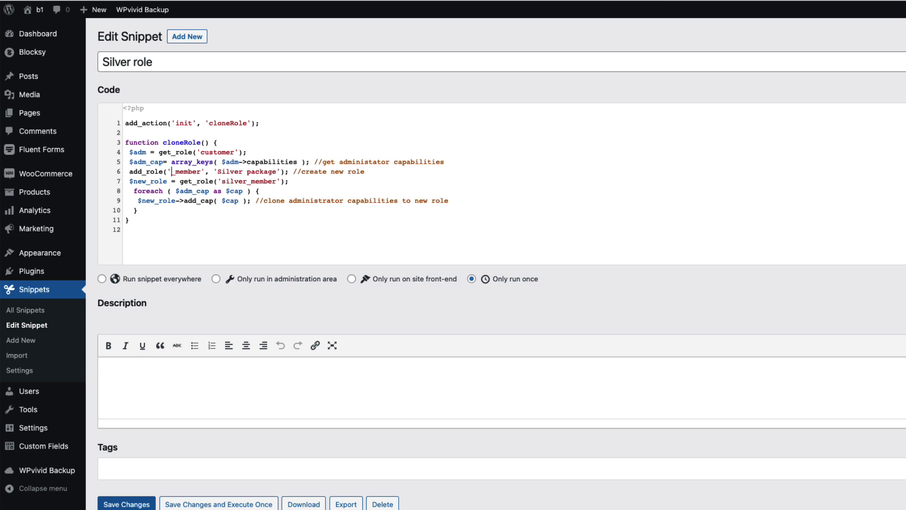
double_click(193, 171)
key("ctrl+c")
double_click(246, 181)
key("ctrl+v")
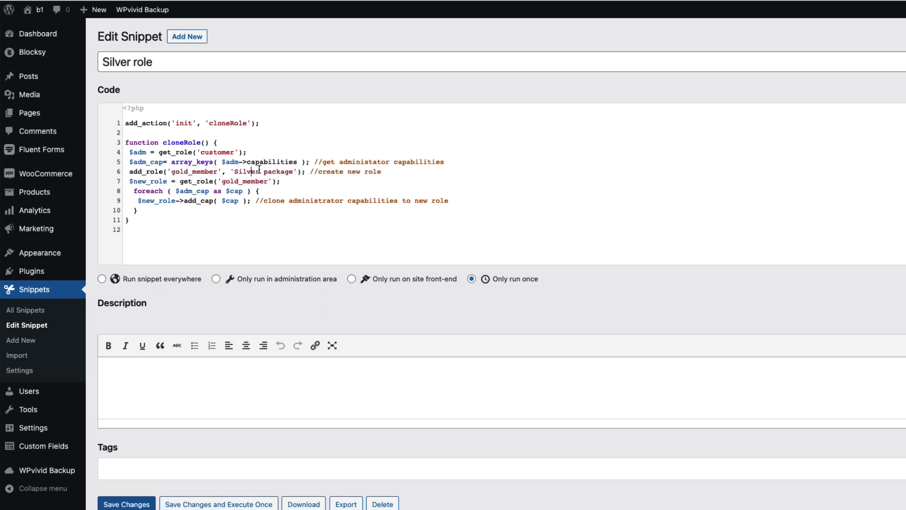
left_click_drag(260, 172, 235, 171)
type("Gold")
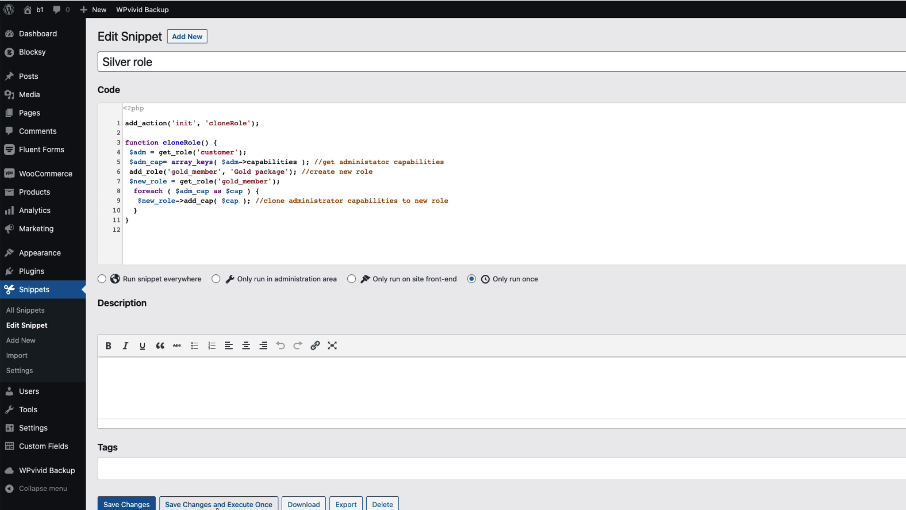
left_click(212, 504)
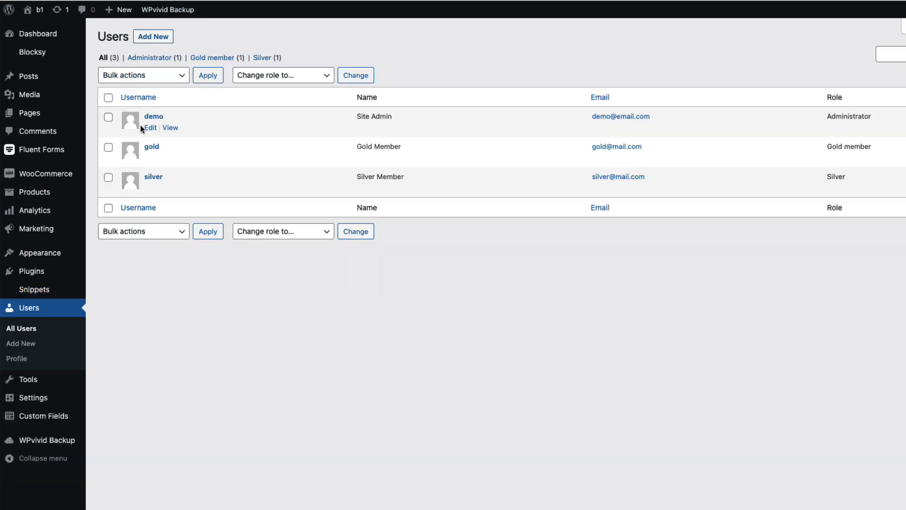
Step: Edit the 'gold' account, choose the Gold package role and click Update User
left_click(152, 147)
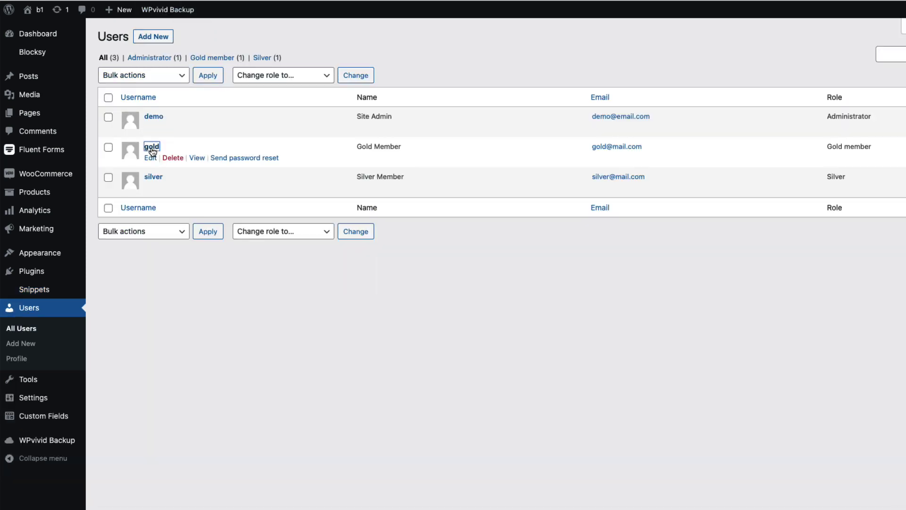
left_click(274, 380)
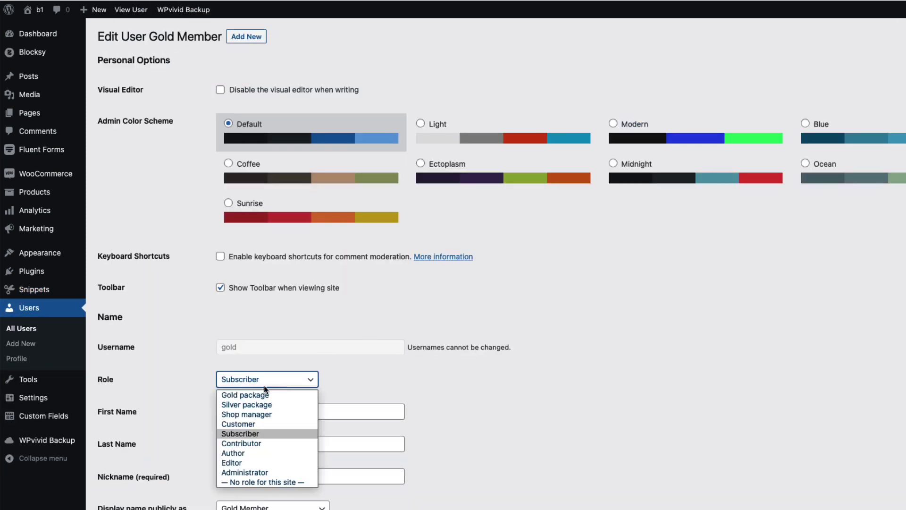
left_click(252, 394)
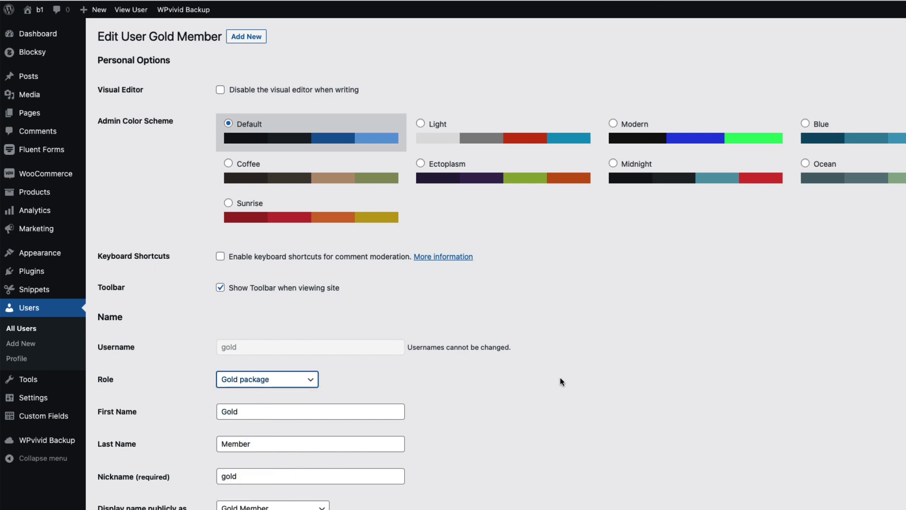
scroll(561, 373, "down", 20)
left_click(137, 491)
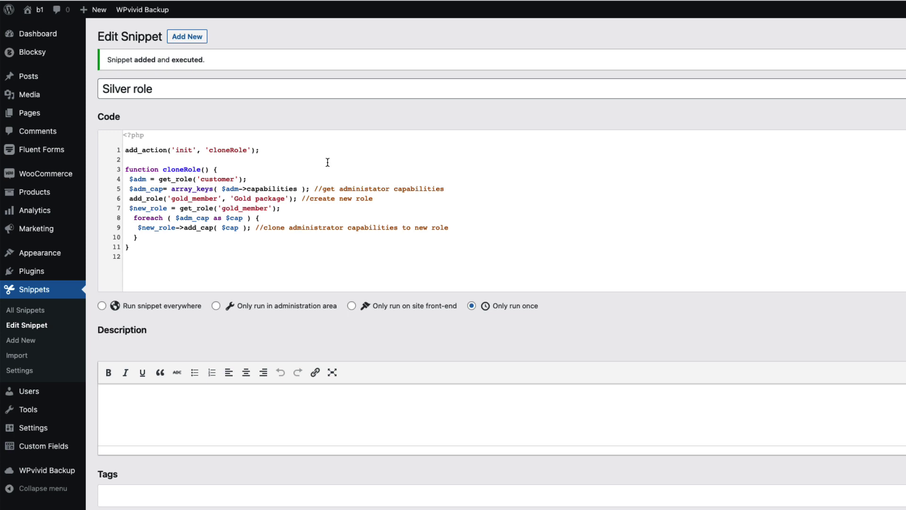
left_click(336, 169)
Step: Make the snippet clone administrator instead of customer into an admin_member role labelled Admin package
left_click_drag(235, 179, 200, 179)
type("administrator")
left_click_drag(189, 198, 171, 199)
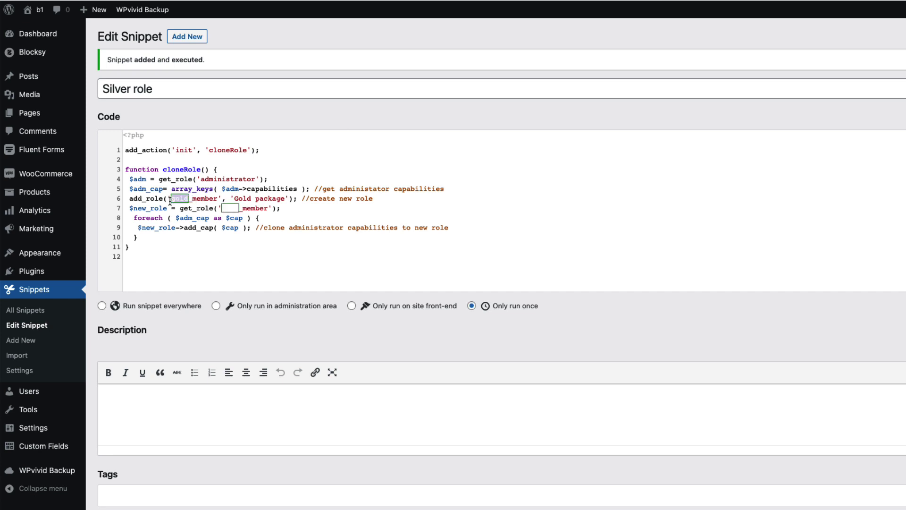
key("BackSpace")
type("admin")
left_click_drag(259, 198, 239, 198)
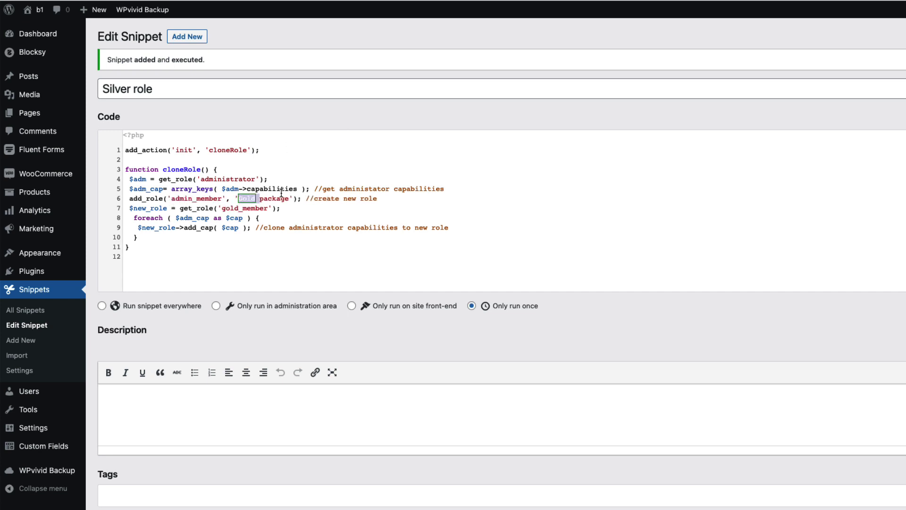
key("BackSpace")
type("Admin")
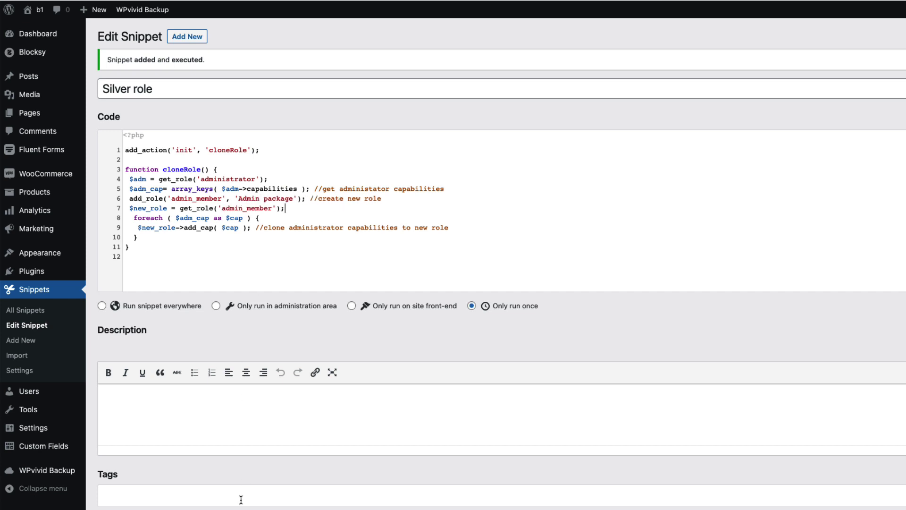
Step: Save and execute the snippet once, then confirm the gold user still holds Gold package
scroll(241, 499, "down", 2)
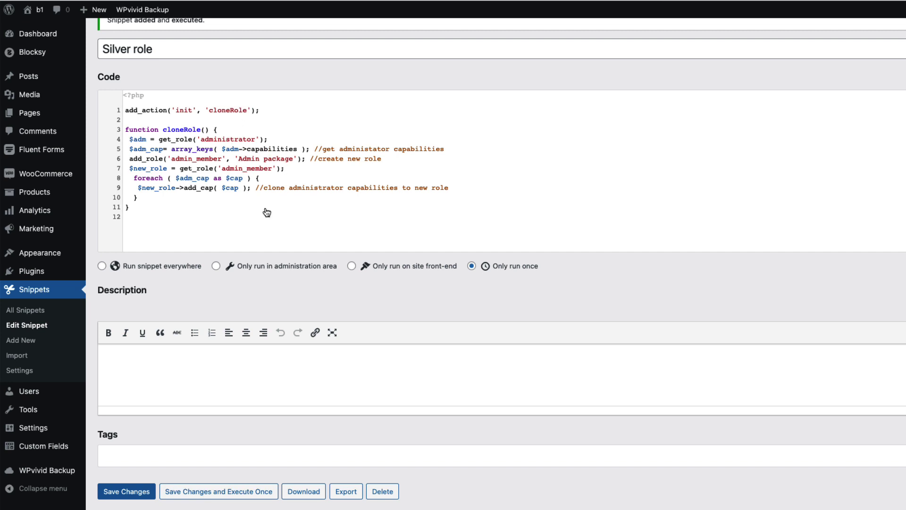
left_click(186, 491)
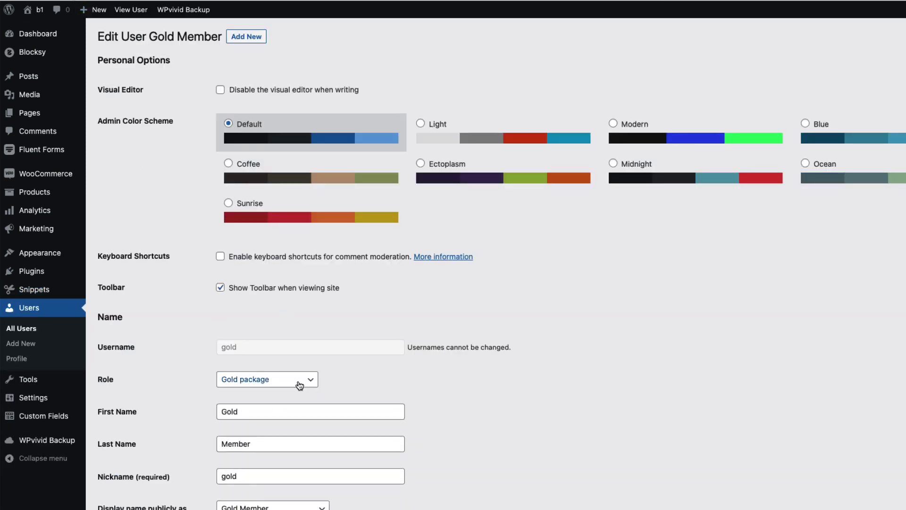
left_click(289, 380)
left_click(551, 393)
scroll(564, 391, "down", 5)
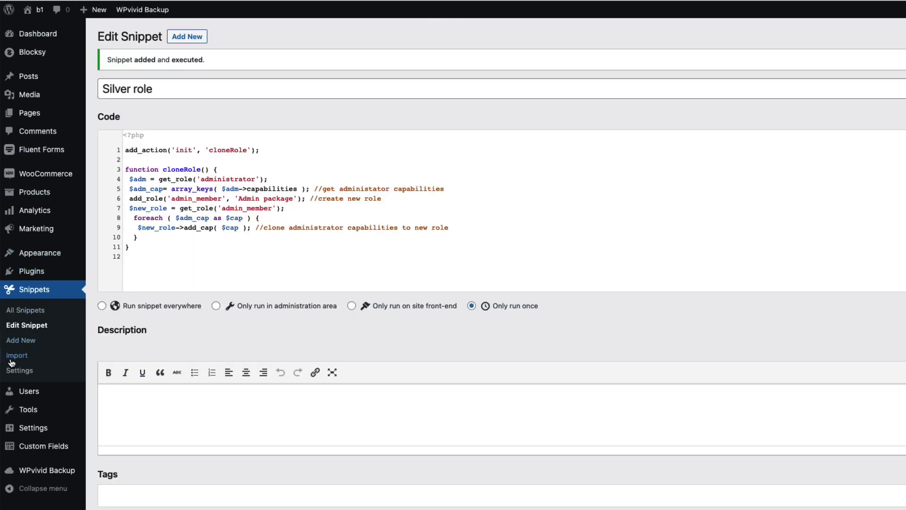
Step: Delete the 'Silver role' snippet from All Snippets and confirm the permanent deletion
left_click(29, 309)
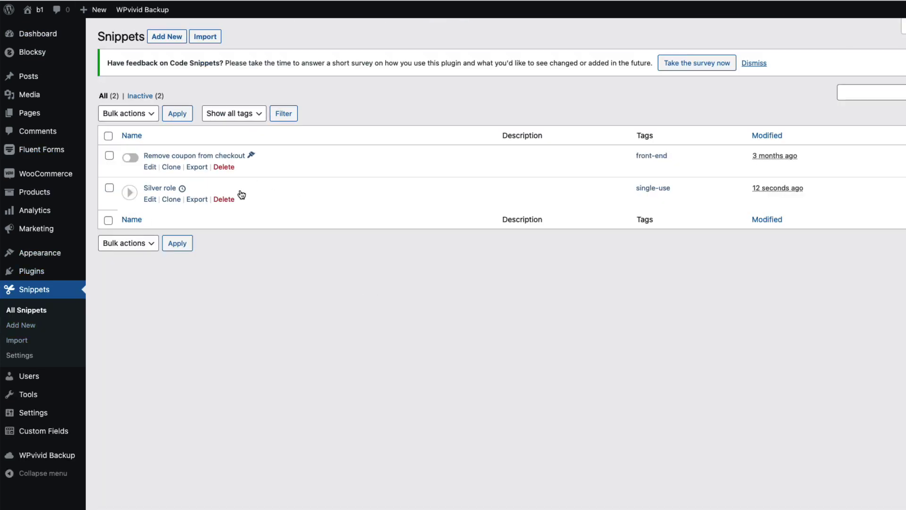
left_click(222, 200)
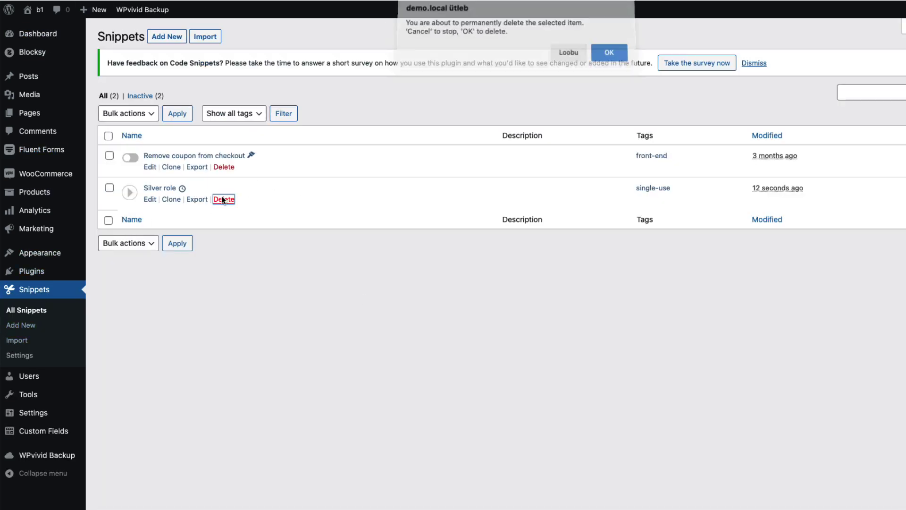
left_click(610, 53)
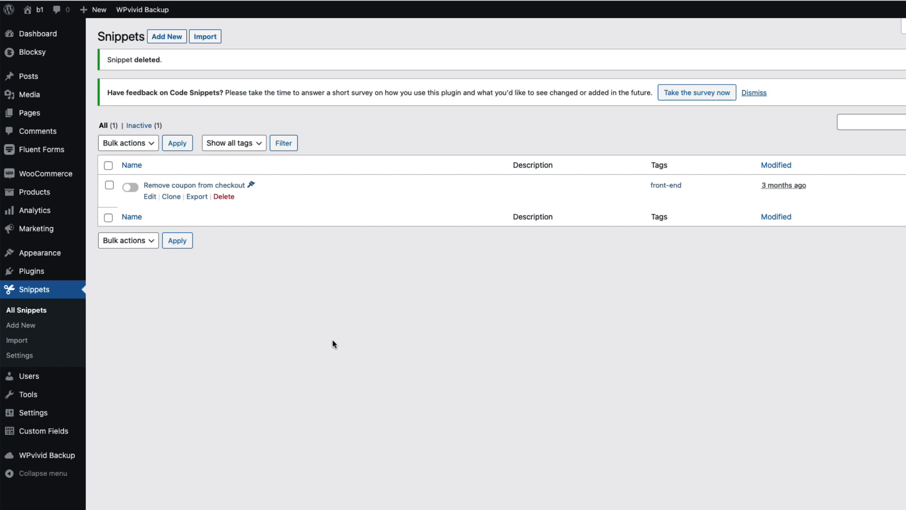
Step: Search the plugin directory for 'members' and activate Members – Membership & User Role Editor
mouse_move(71, 268)
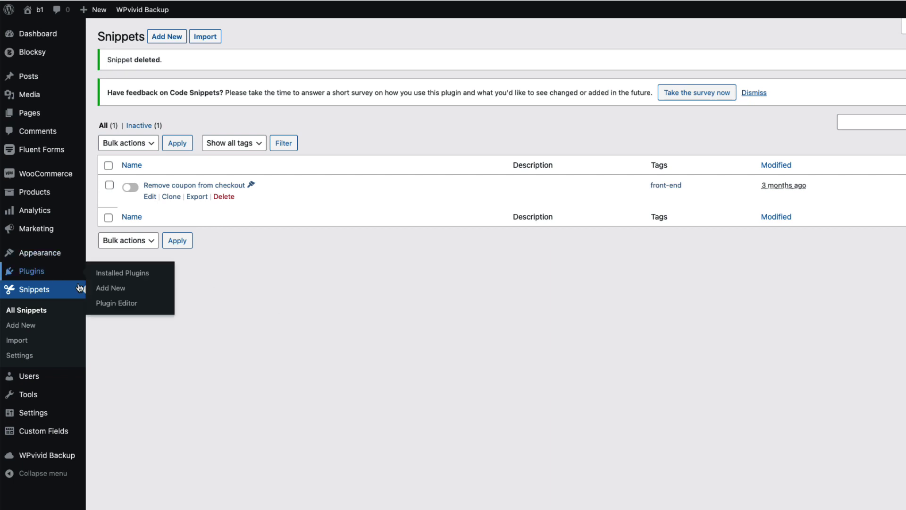
left_click(109, 289)
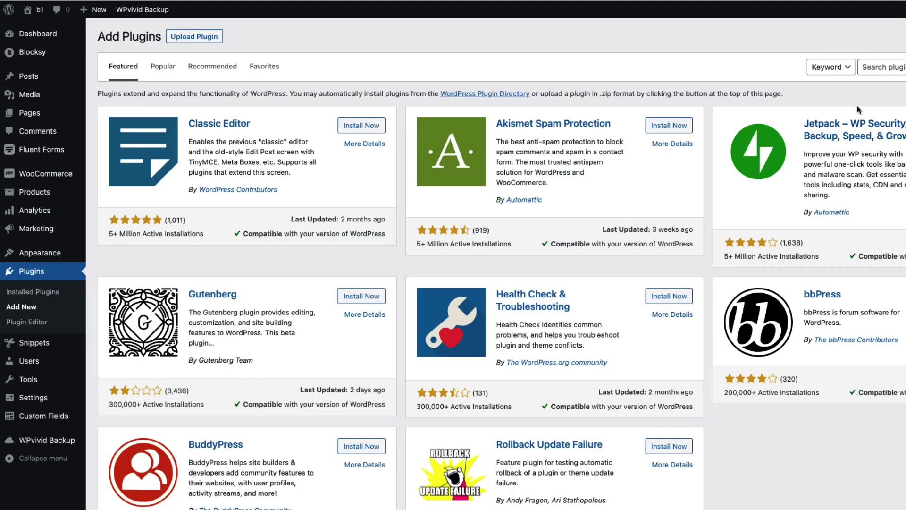
left_click(895, 70)
type("mem")
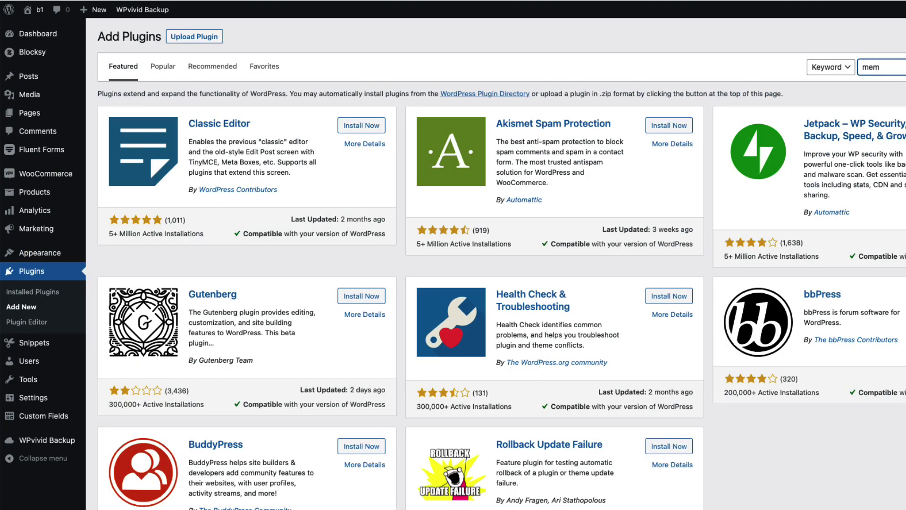
type("bers")
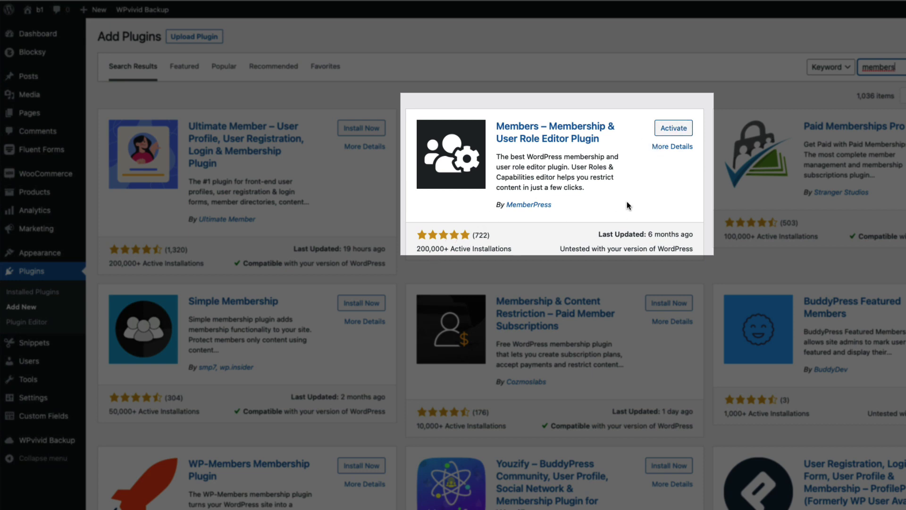
left_click(672, 129)
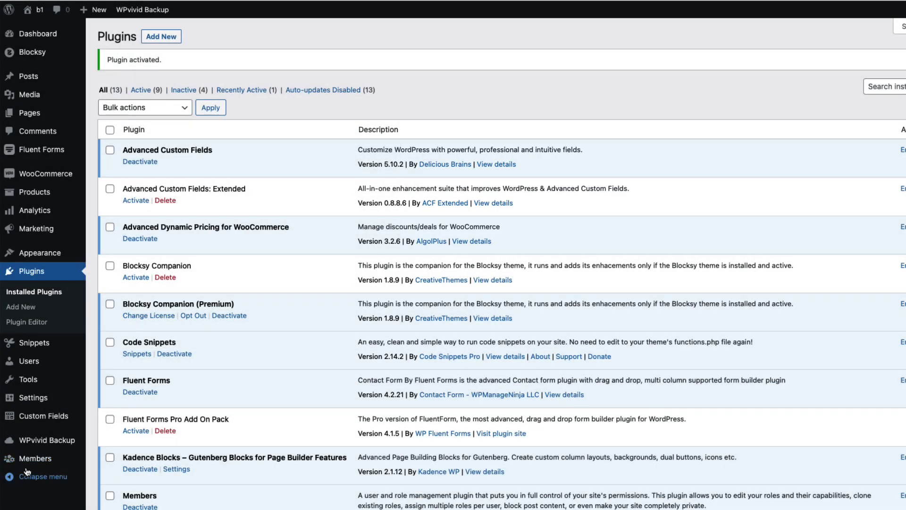
mouse_move(29, 467)
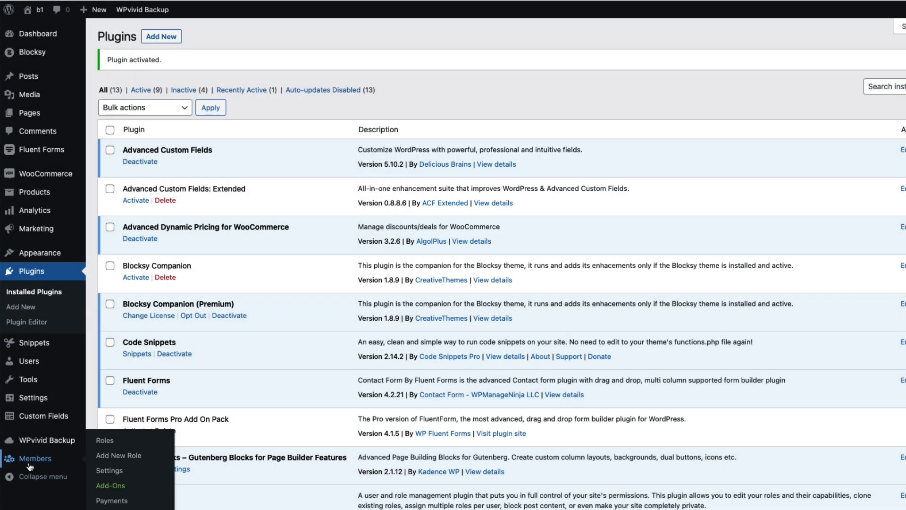
Step: Open the Members settings and select the content-permission error message text
left_click(113, 471)
scroll(657, 240, "down", 3)
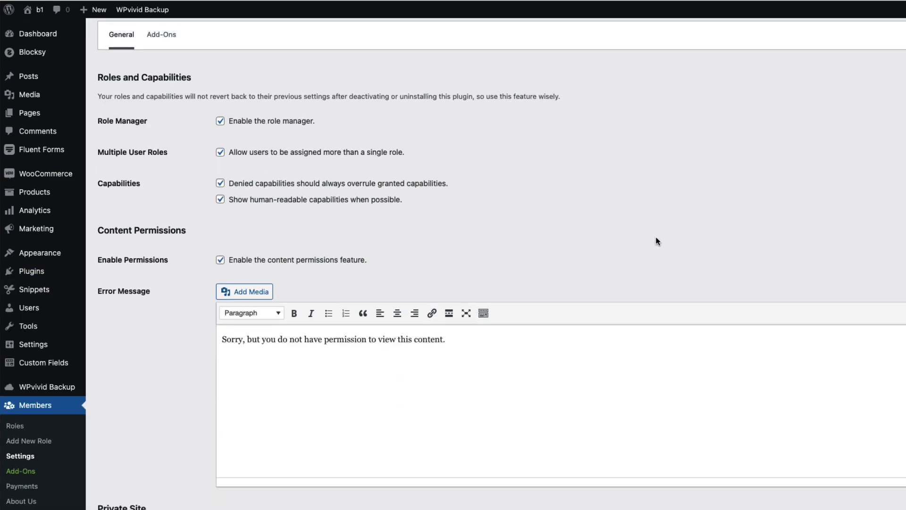
scroll(657, 241, "down", 4)
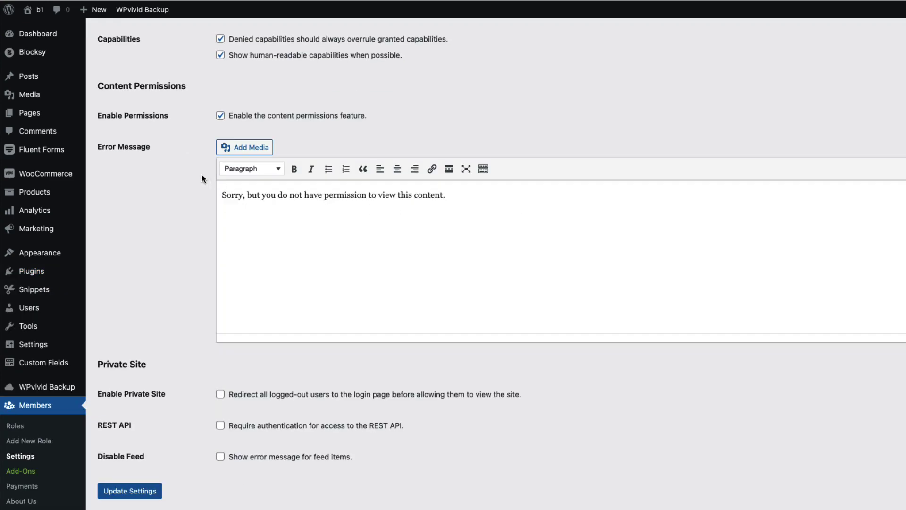
left_click_drag(453, 198, 222, 195)
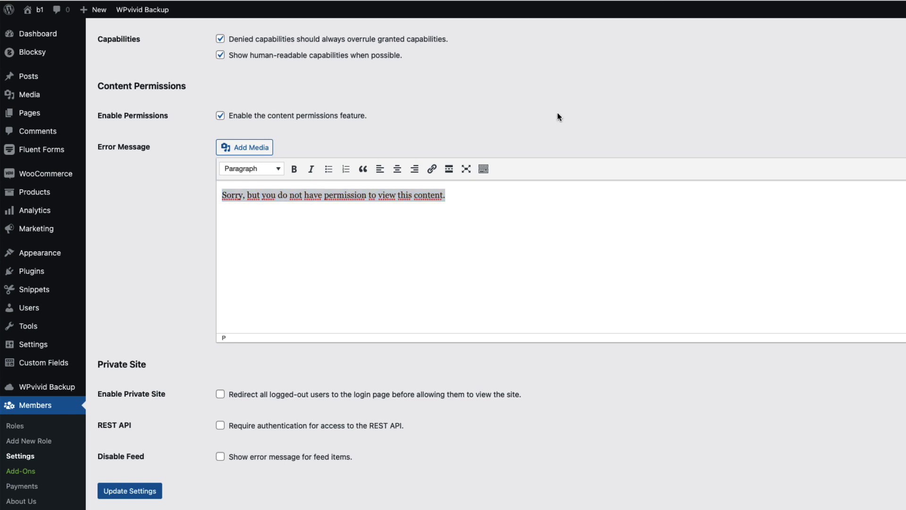
left_click(400, 245)
key("ctrl+a")
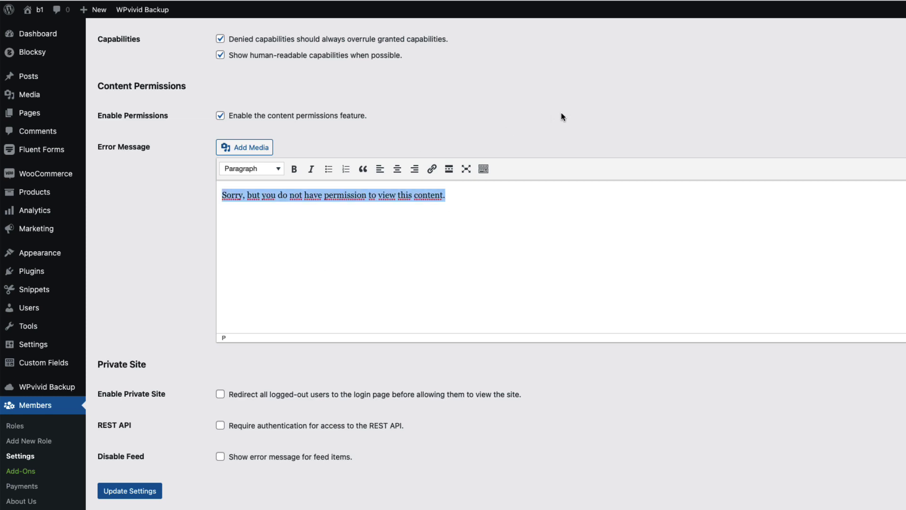
Step: Scroll back through the Members settings and bring up the Roles list
scroll(573, 216, "up", 1)
scroll(573, 220, "up", 4)
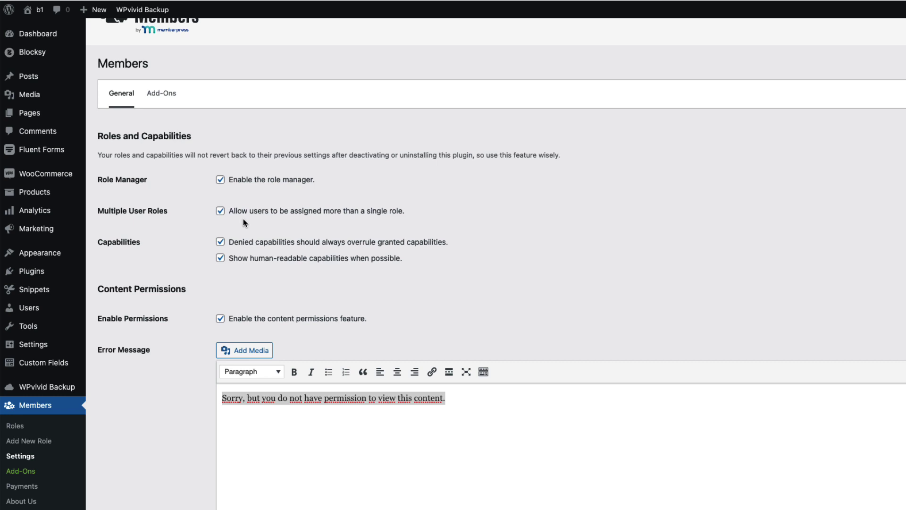
scroll(371, 290, "down", 3)
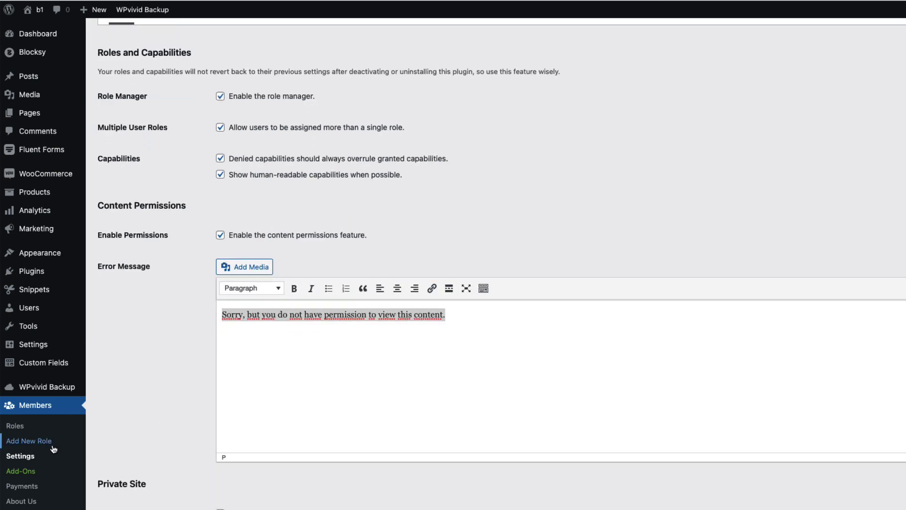
left_click(14, 427)
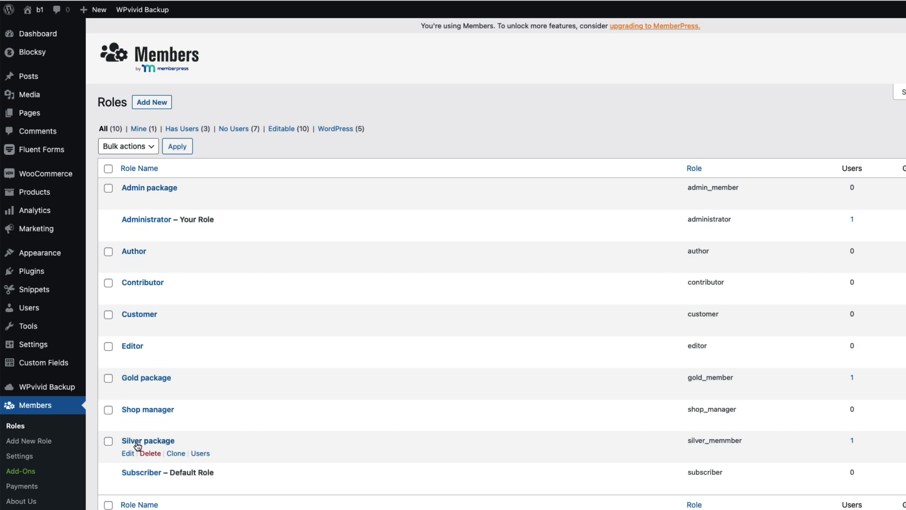
Step: Bulk-delete the Silver package, Gold package and Admin package roles
left_click(108, 442)
left_click(108, 378)
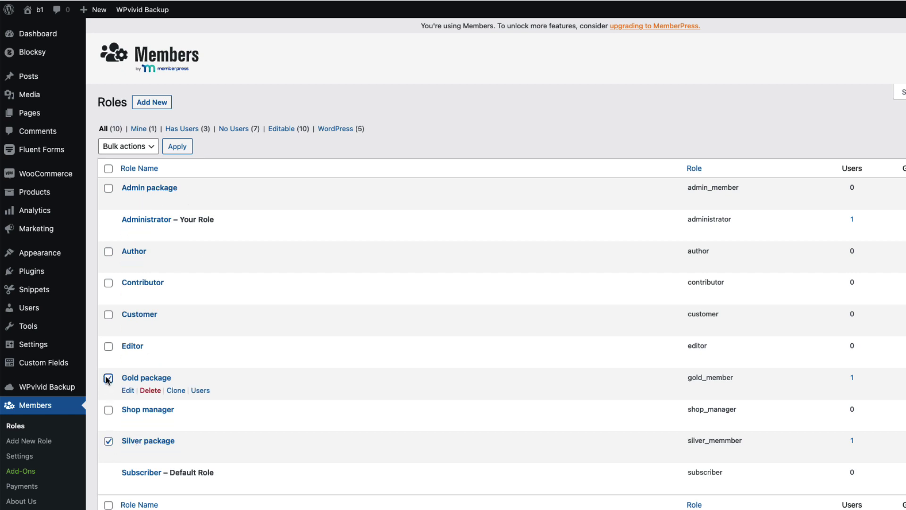
left_click(108, 188)
left_click(128, 146)
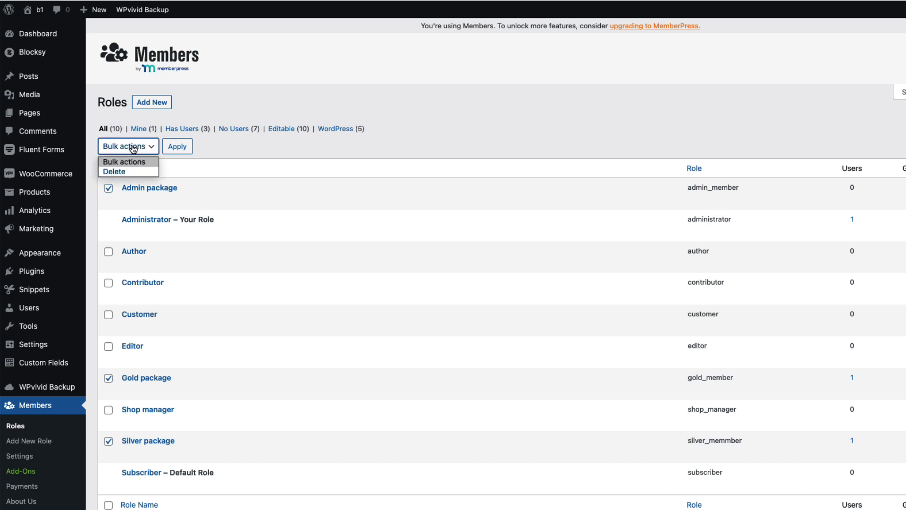
left_click(116, 170)
left_click(177, 146)
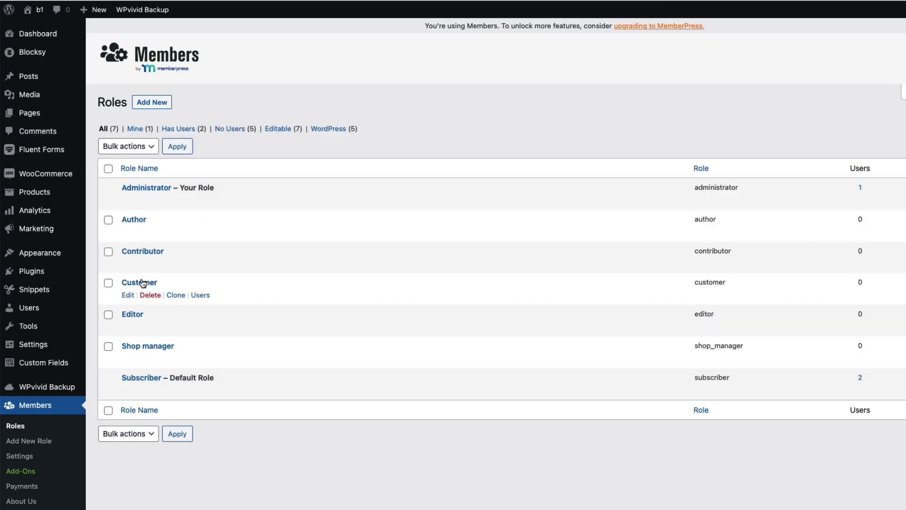
Step: Clone the Customer role and title the copy 'Gold package'
left_click(176, 295)
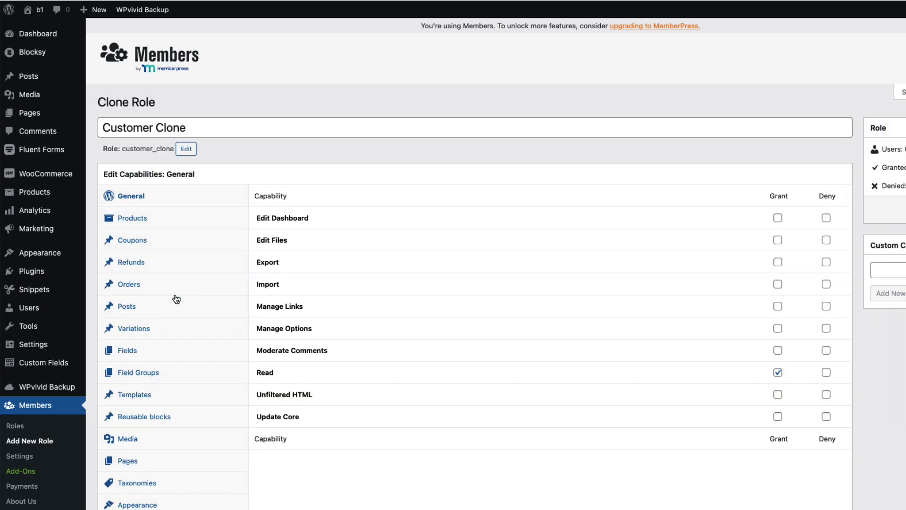
key("super+a")
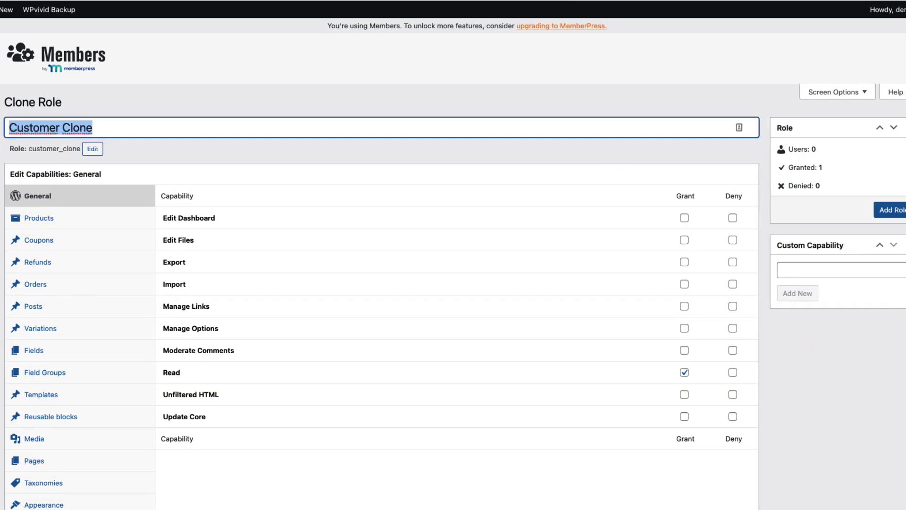
type("Gold package")
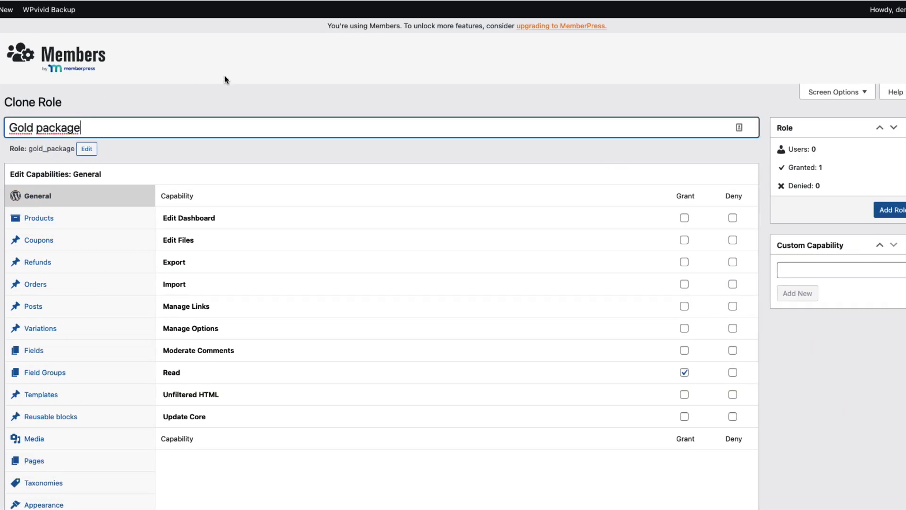
left_click(219, 94)
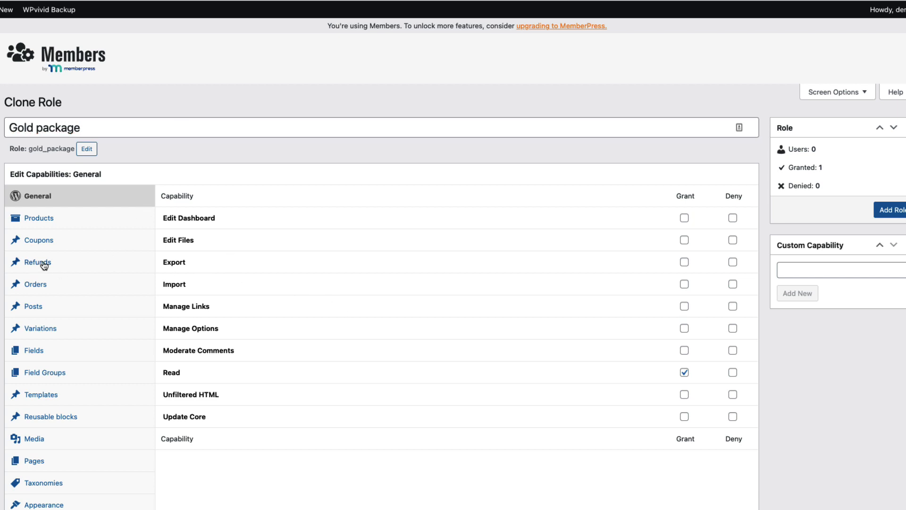
Step: Grant then revoke edit_products, edit_others_products and delete_products, and add the Gold package role
left_click(56, 335)
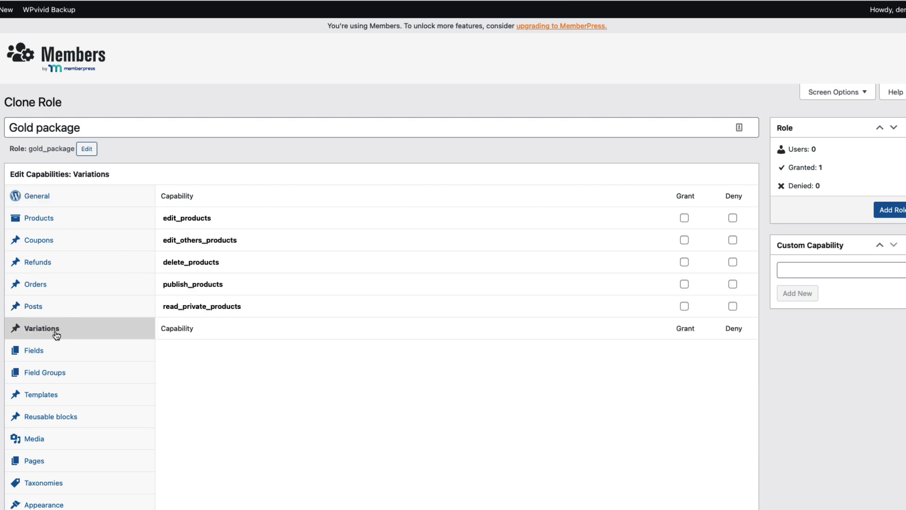
left_click(684, 218)
left_click(685, 240)
left_click(685, 263)
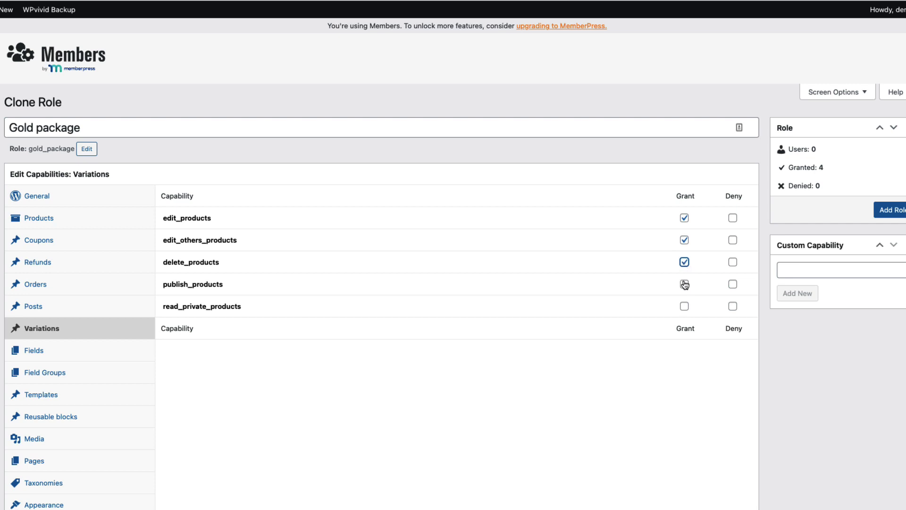
left_click(684, 239)
left_click(684, 218)
left_click(685, 262)
left_click(896, 212)
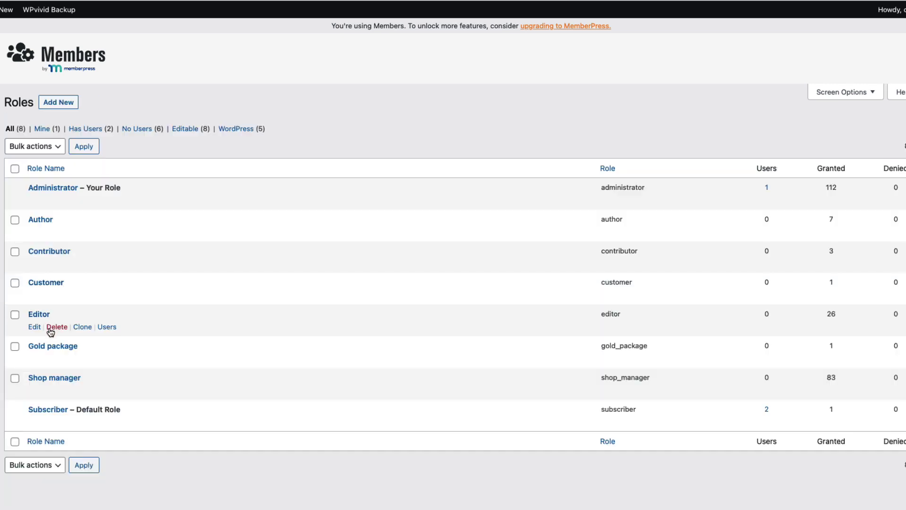
Step: Clone Customer as a 'Silver package' role, add it, and go to All Users
mouse_move(53, 289)
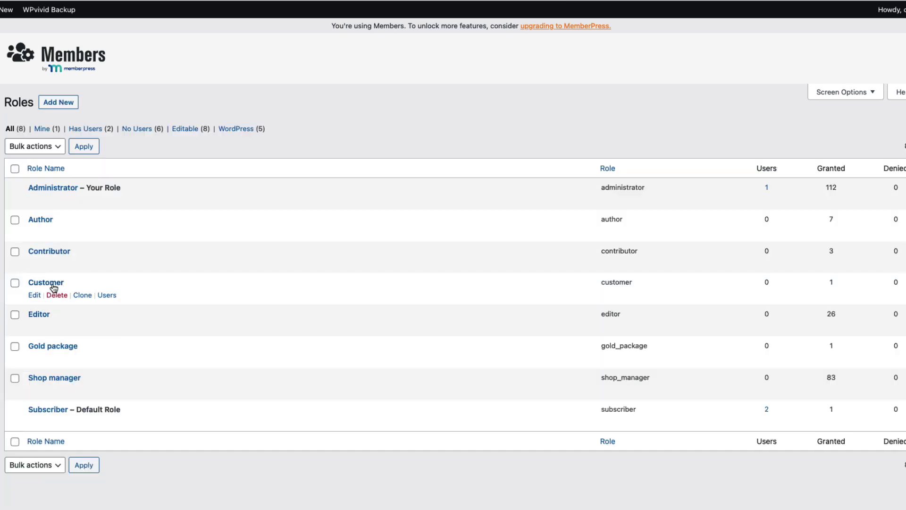
left_click(82, 295)
key("super+a")
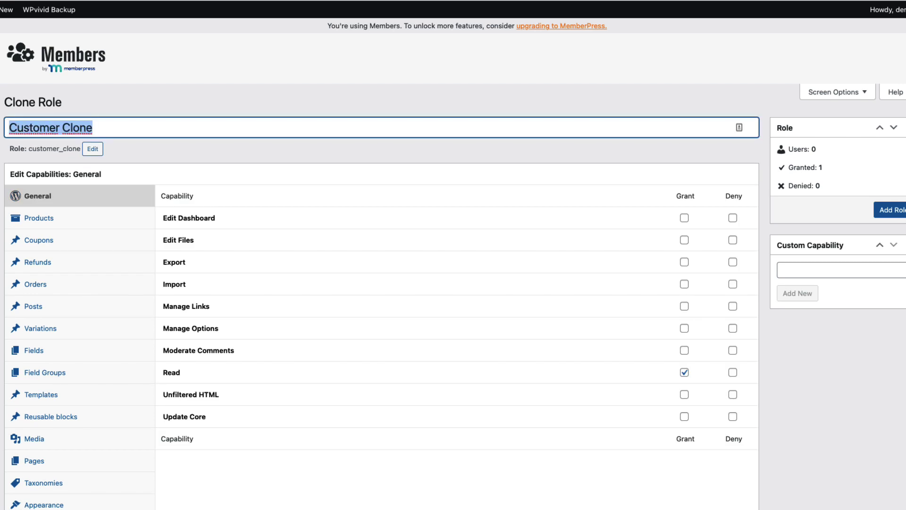
type("Silver package")
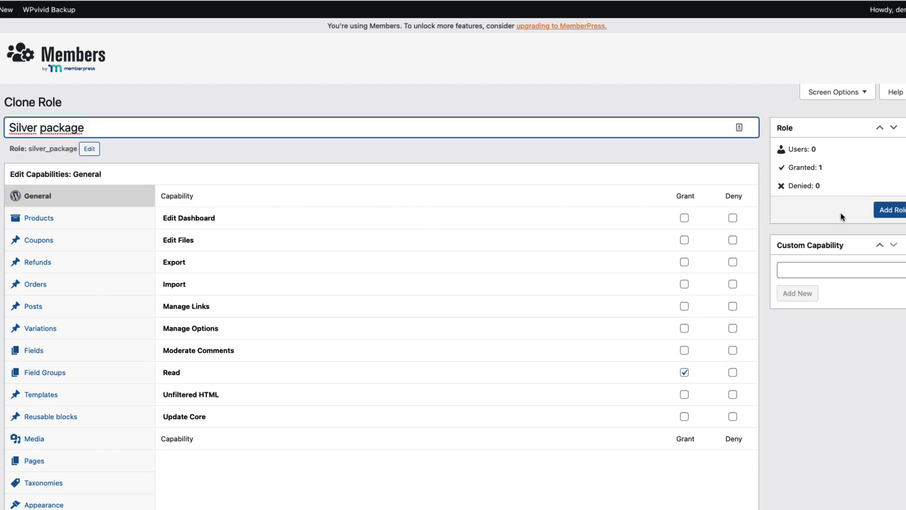
left_click(895, 210)
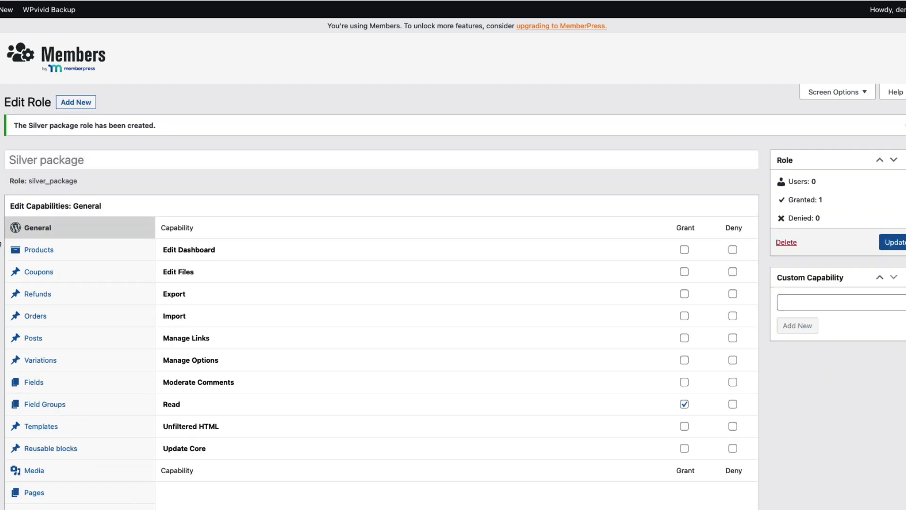
left_click(24, 311)
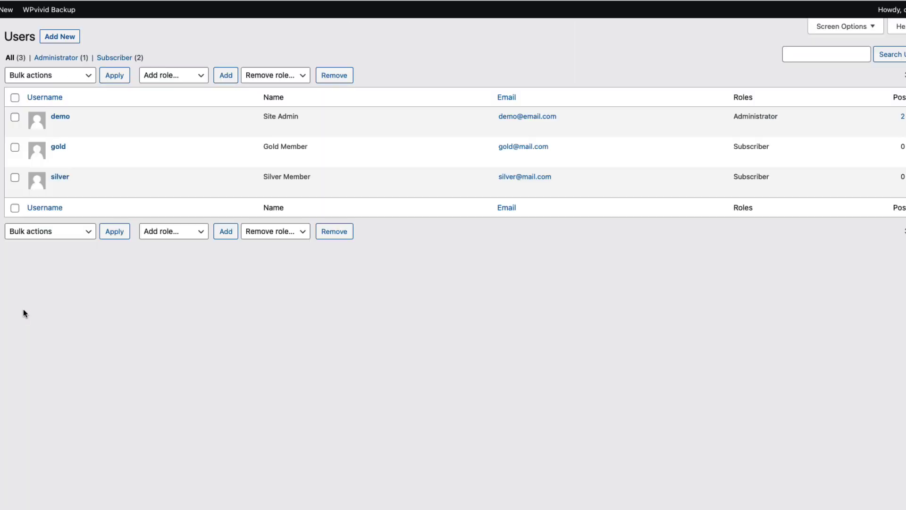
Step: Tick Gold package, Subscriber and Customer on the gold user's profile and update the user
left_click(58, 147)
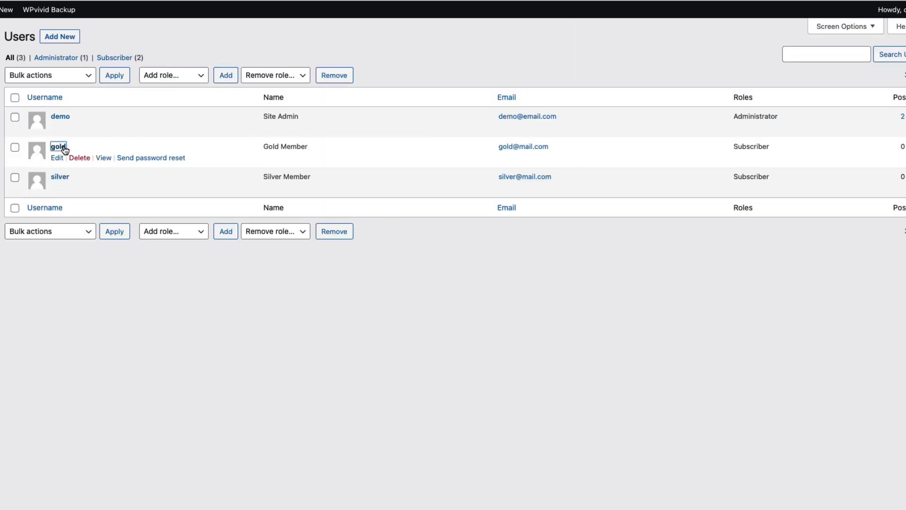
scroll(412, 304, "down", 15)
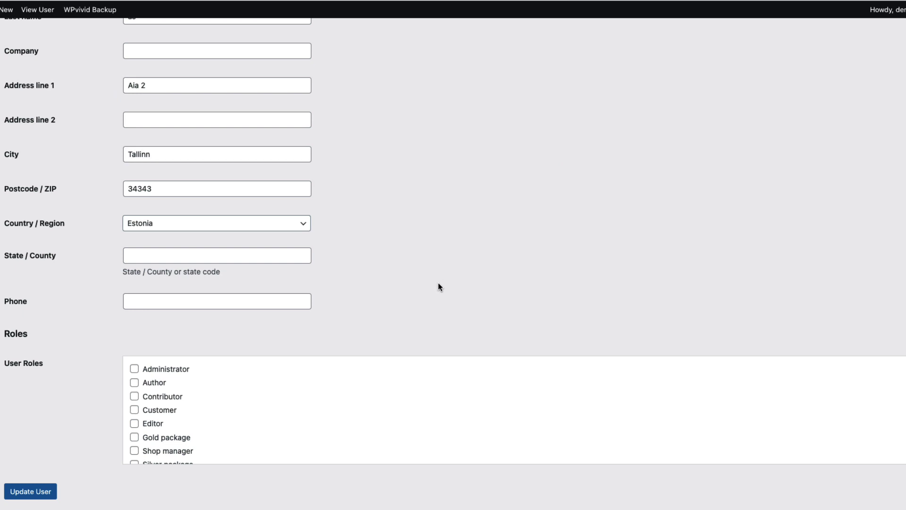
left_click(134, 437)
scroll(137, 456, "down", 1)
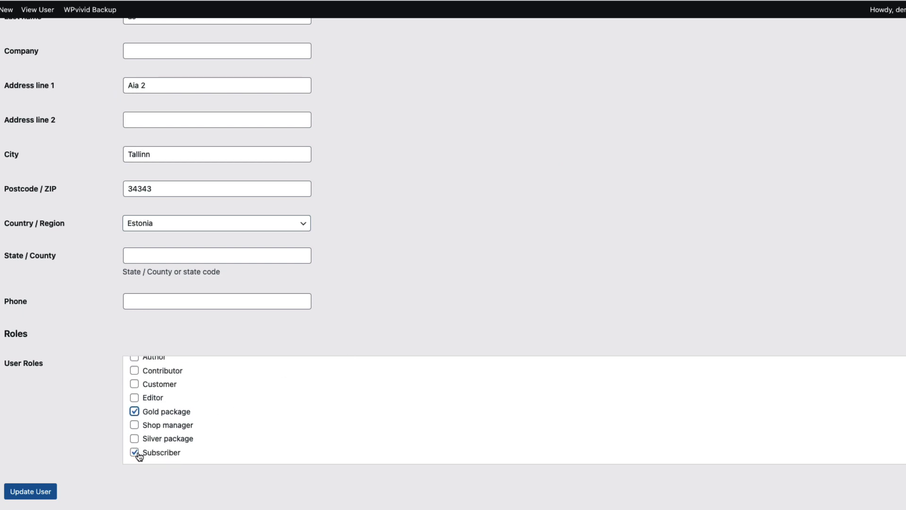
left_click(134, 452)
scroll(165, 434, "up", 1)
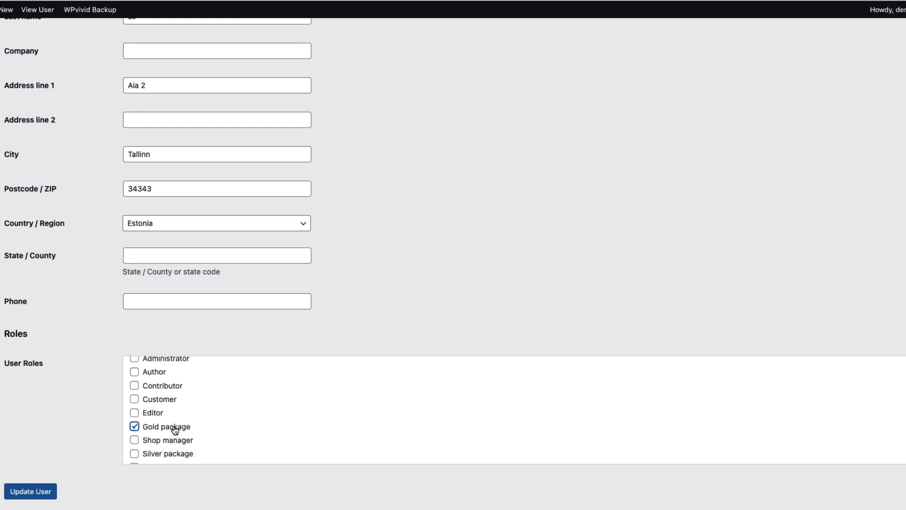
left_click(135, 410)
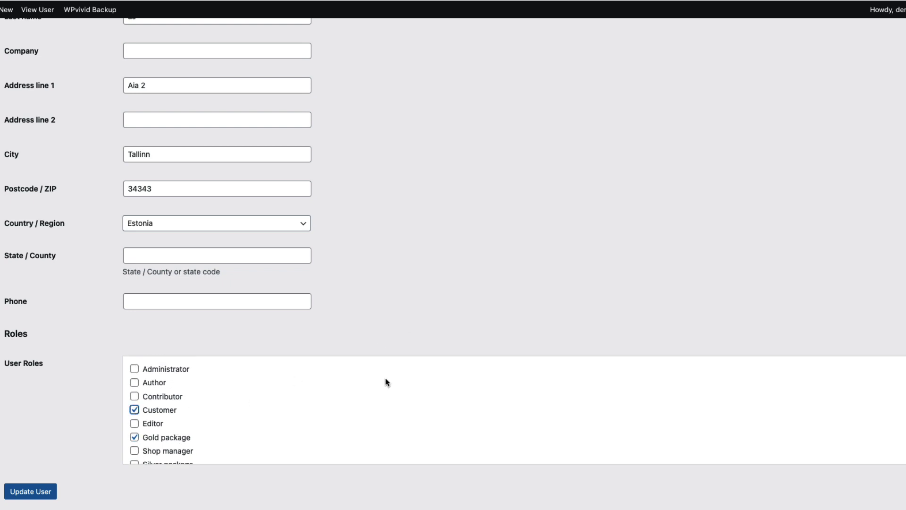
scroll(368, 402, "down", 1)
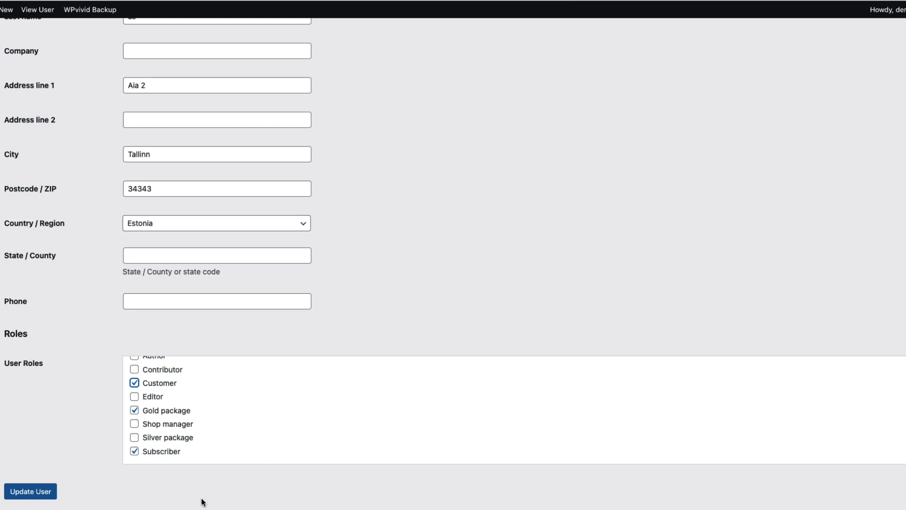
left_click(54, 498)
left_click(54, 498)
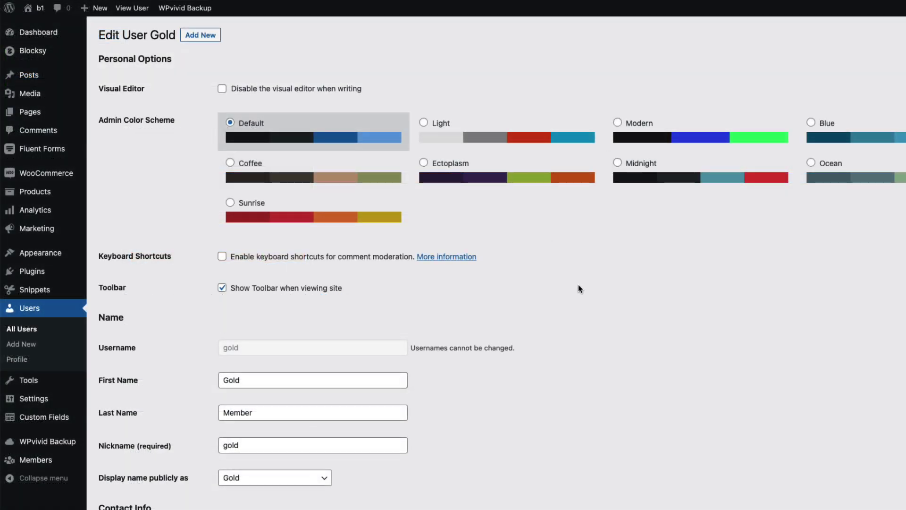
Step: Edit the Sample Page and restrict its content permissions to the Gold package role
mouse_move(43, 112)
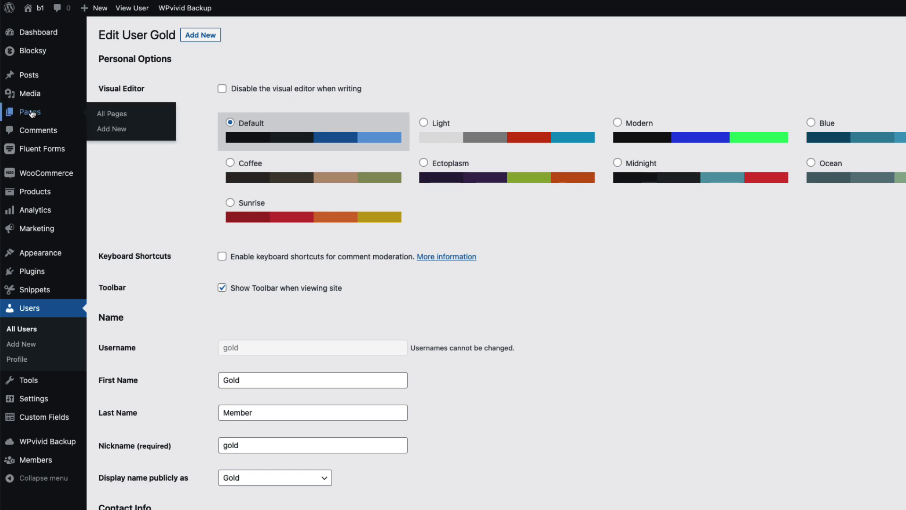
left_click(113, 114)
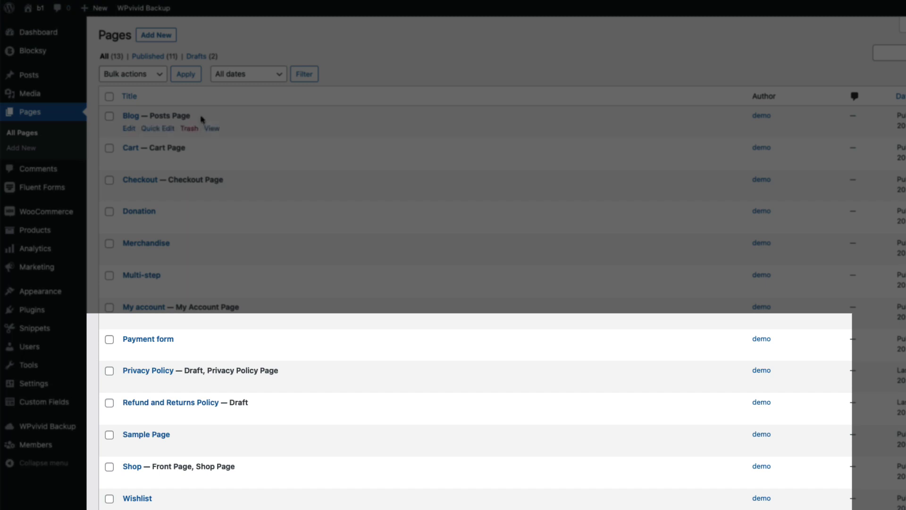
mouse_move(198, 389)
left_click(146, 434)
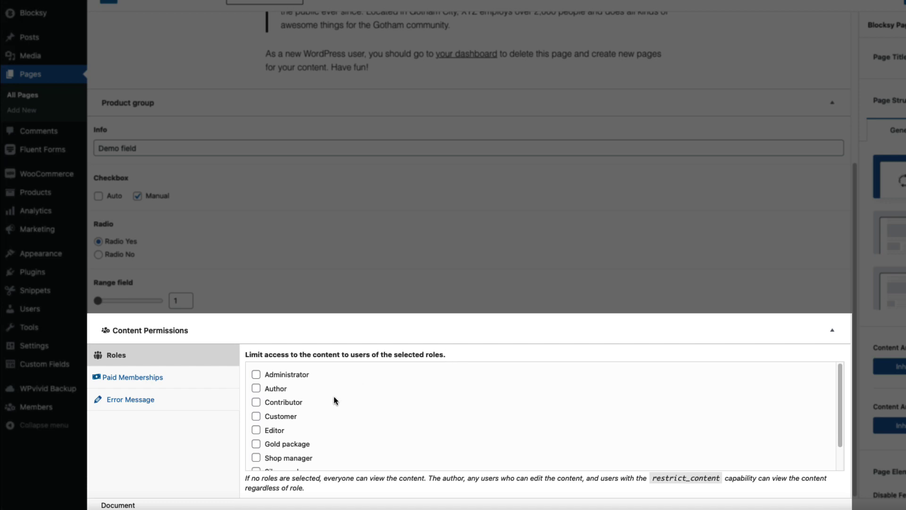
left_click(256, 374)
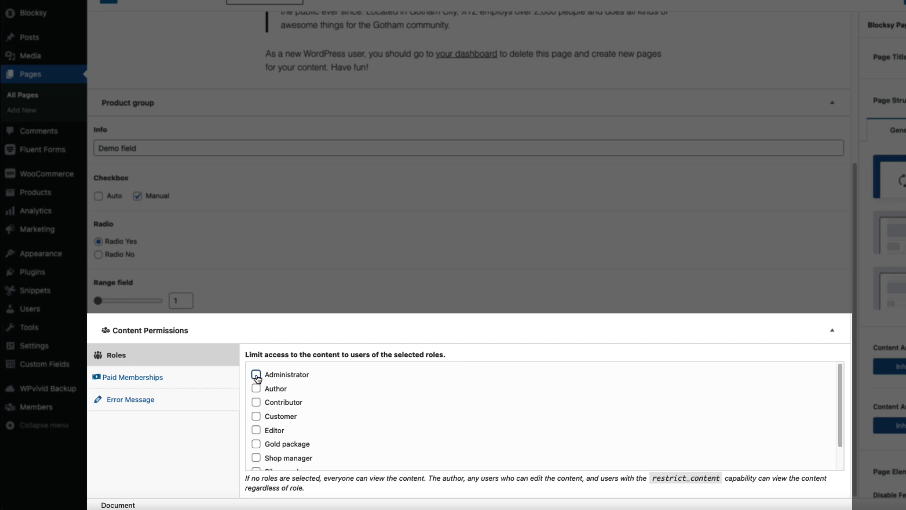
scroll(257, 414, "down", 2)
left_click(256, 418)
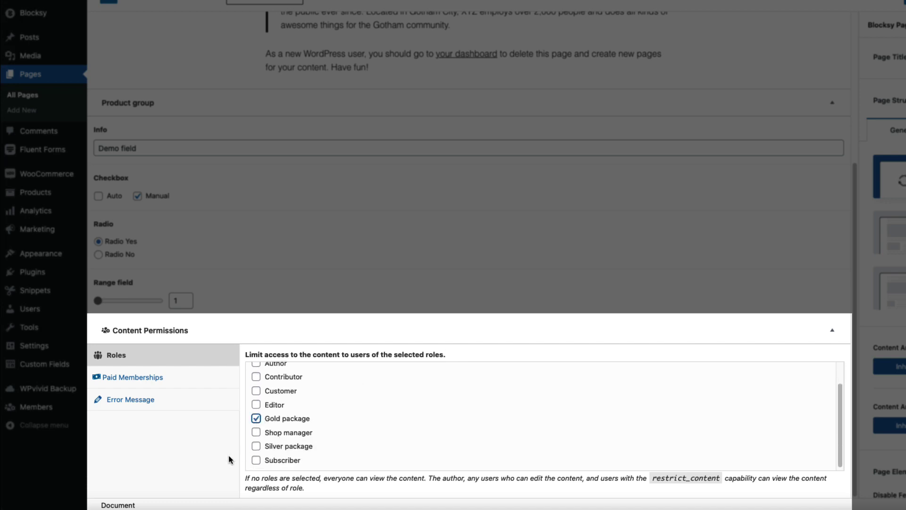
Step: Set the error message 'You have to be logged in' as Heading 3 and save the page
left_click(156, 380)
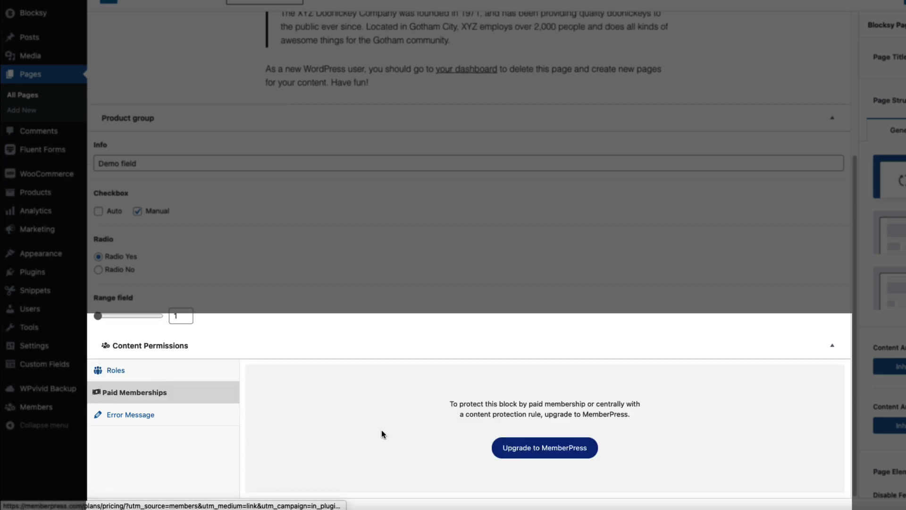
left_click(132, 419)
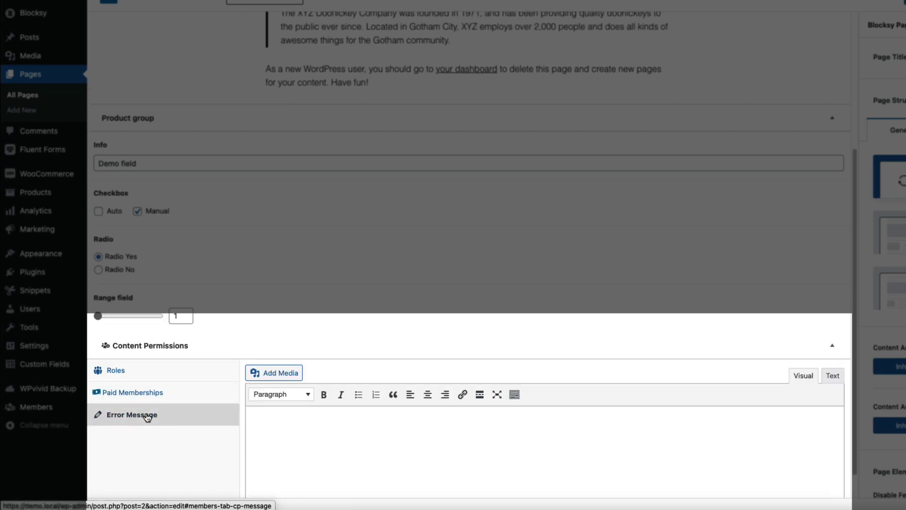
left_click(352, 432)
type("You have to be logged in")
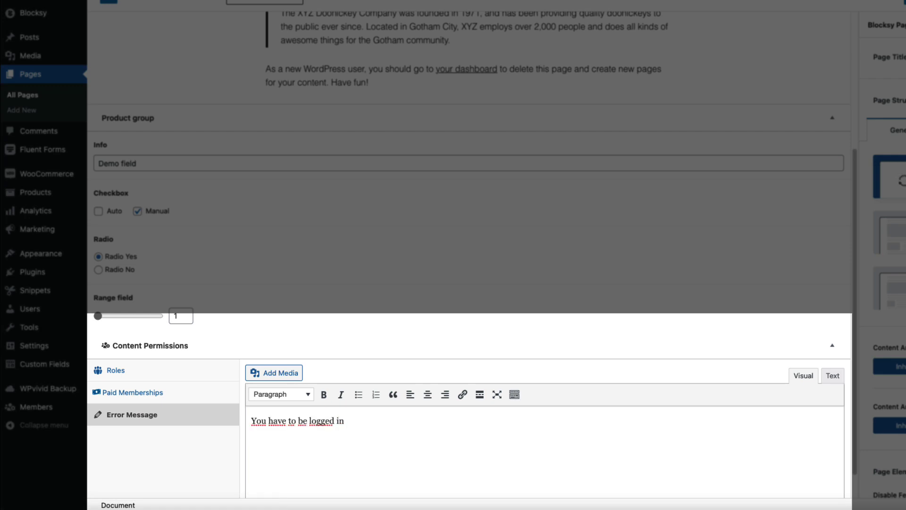
left_click(290, 395)
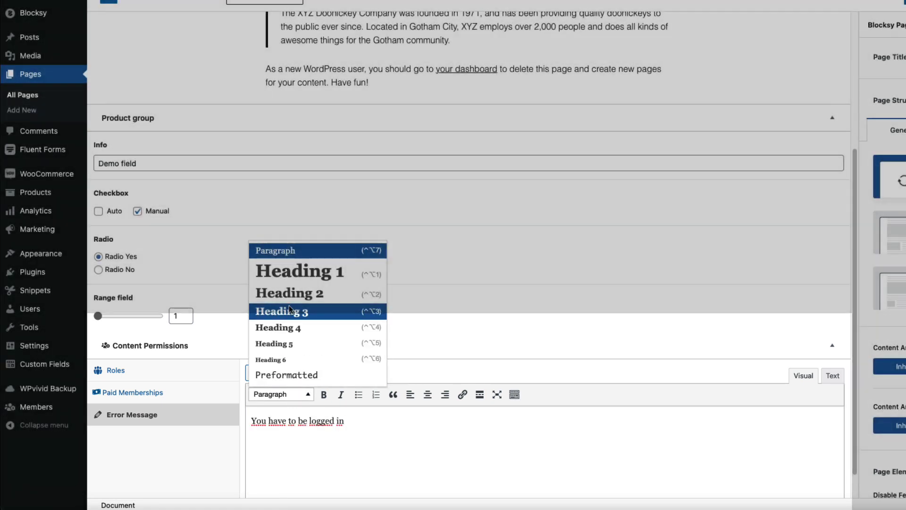
left_click(289, 310)
key("ctrl+s")
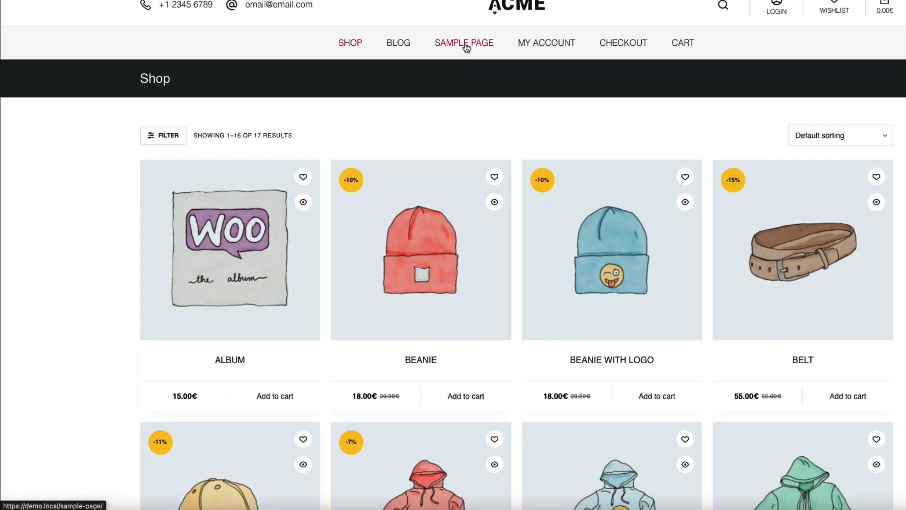
Step: Open the shop's Sample Page and log in with the Gold member's username and password
left_click(463, 44)
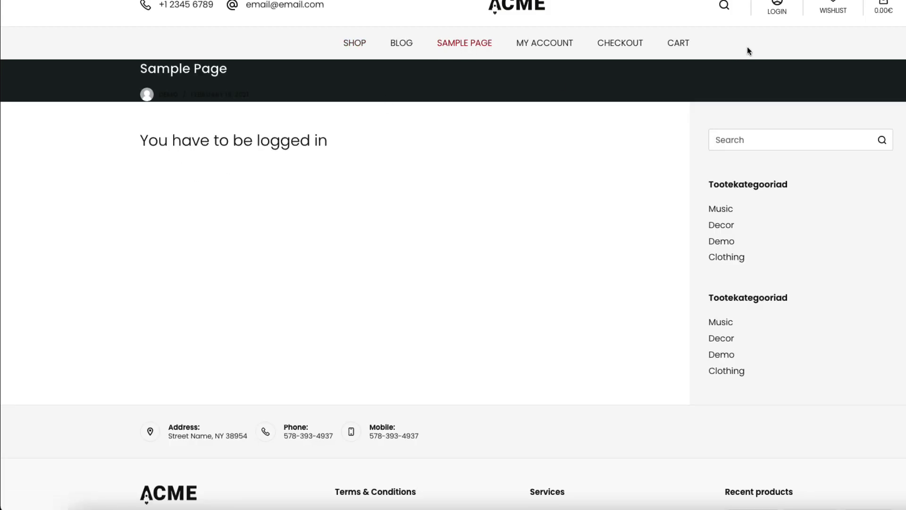
left_click(776, 8)
type("gold")
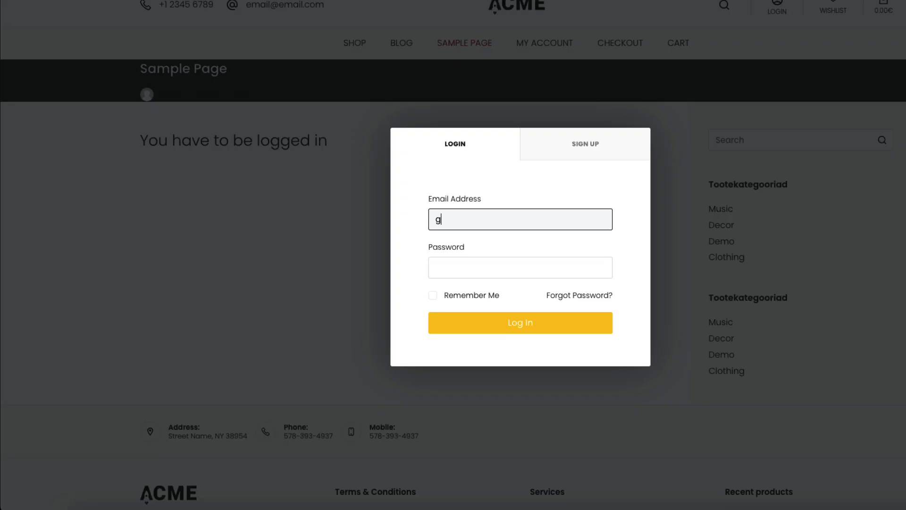
key("Tab")
type("gold123")
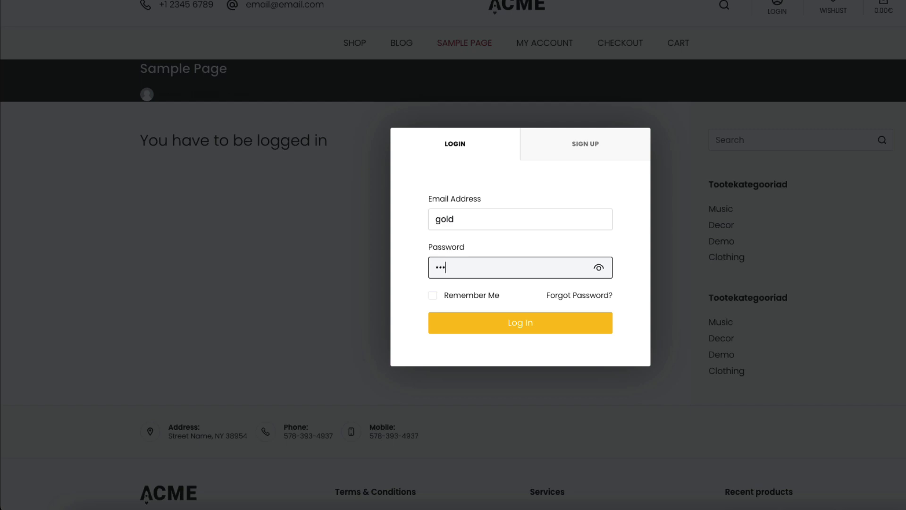
key("Return")
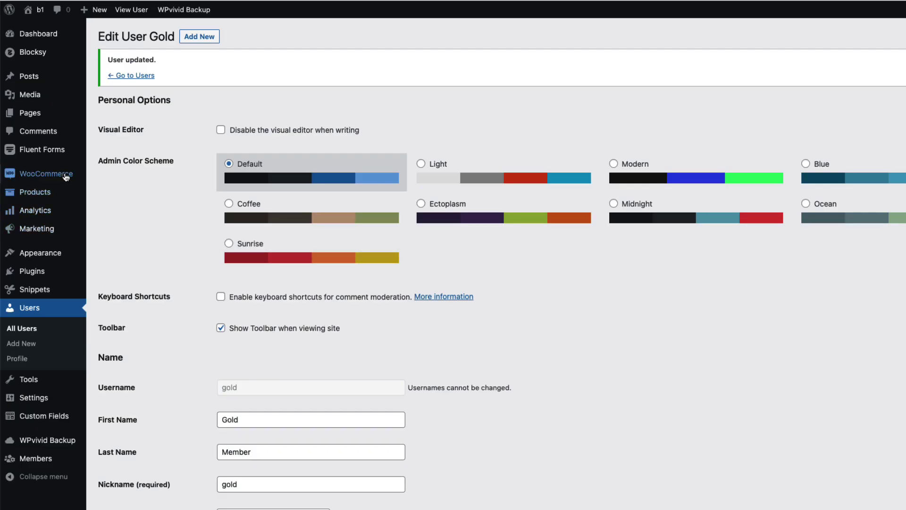
Step: Add a new WooCommerce pricing rule titled 'Gold member -20'
mouse_move(65, 174)
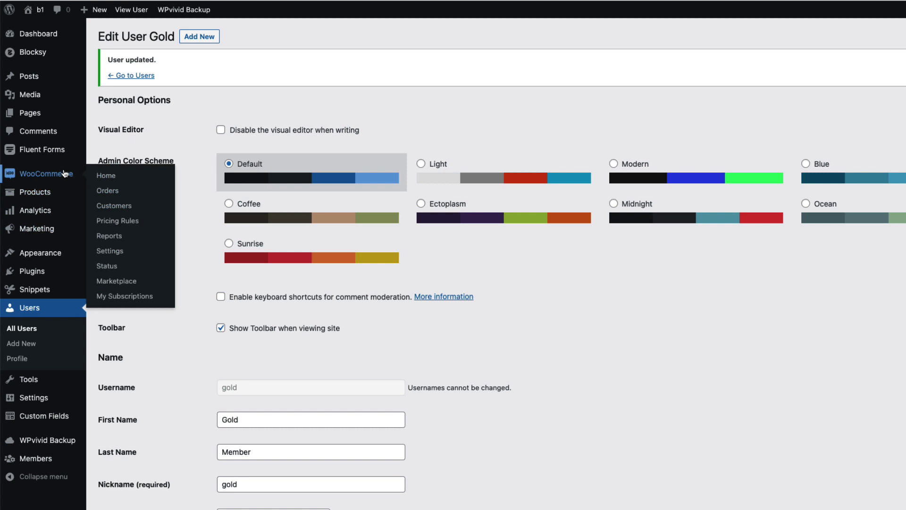
left_click(118, 221)
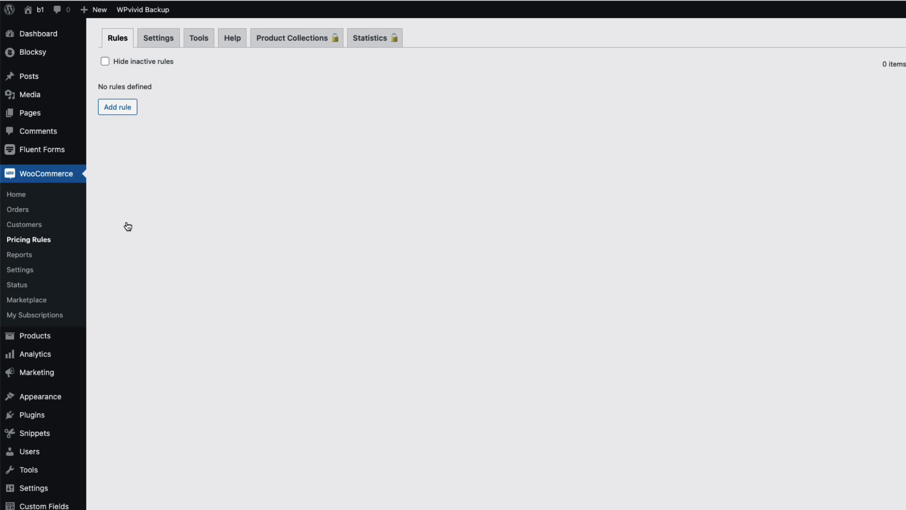
left_click(117, 107)
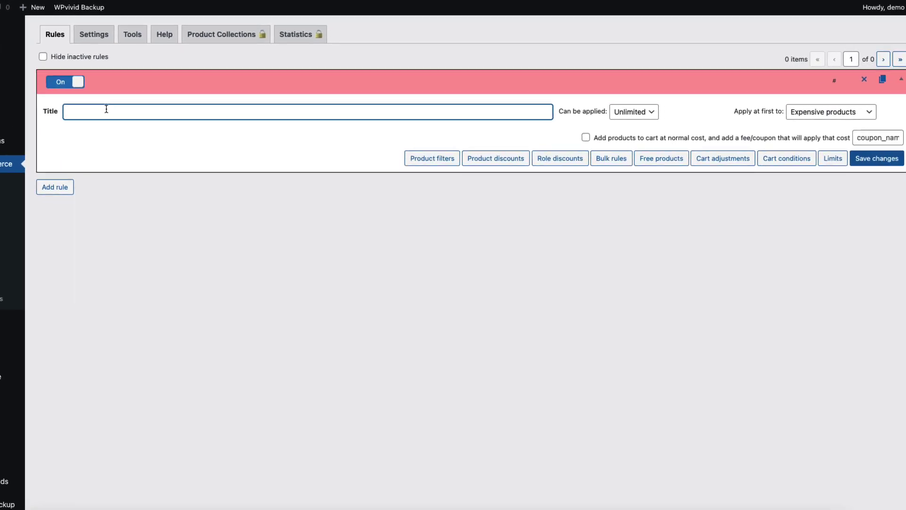
type("Go")
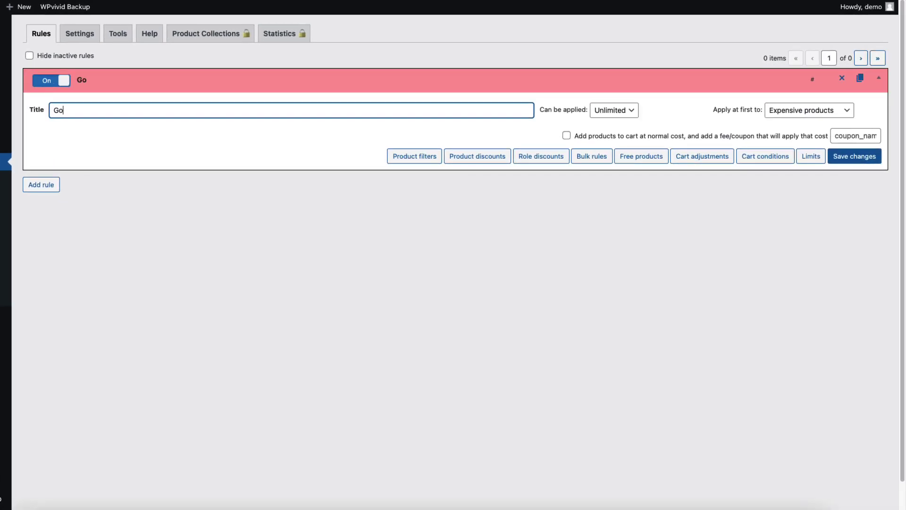
type("l member -20")
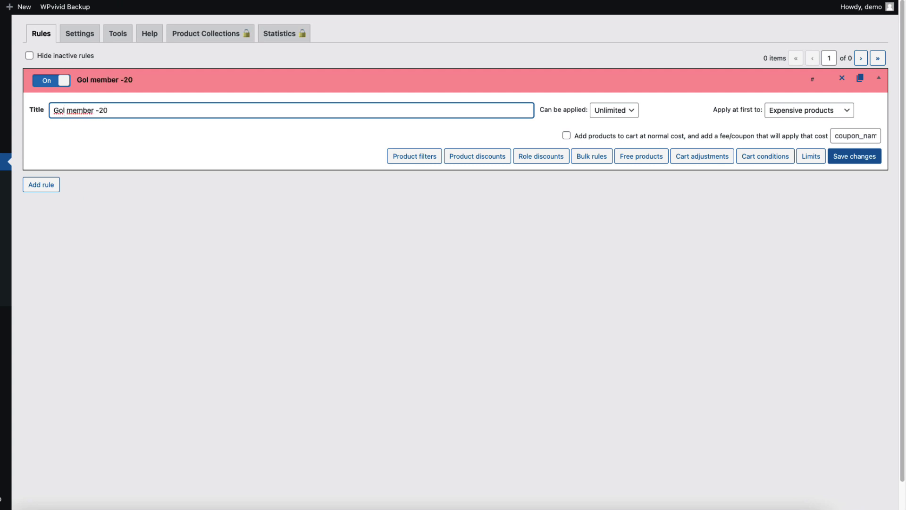
type("d")
Step: Give the Gold package role a 20 percentage discount in the rule
left_click(541, 156)
left_click(75, 187)
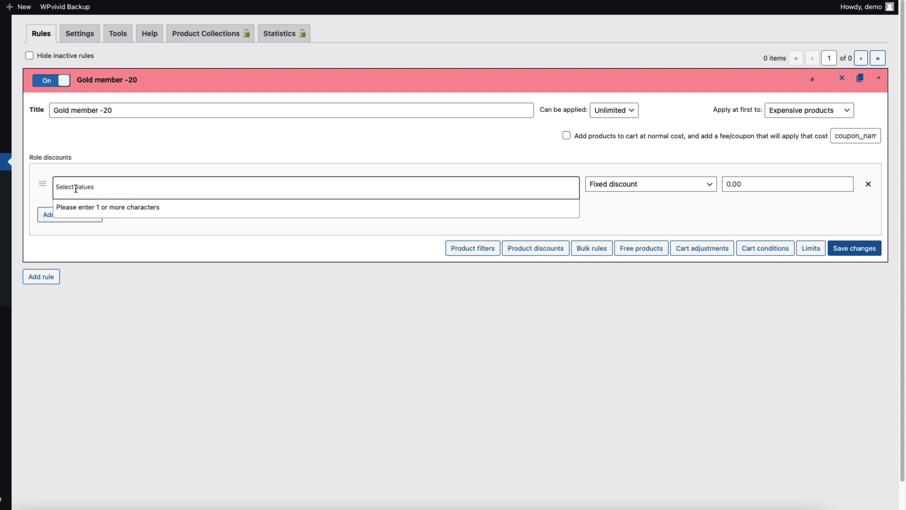
type("gold")
left_click(73, 214)
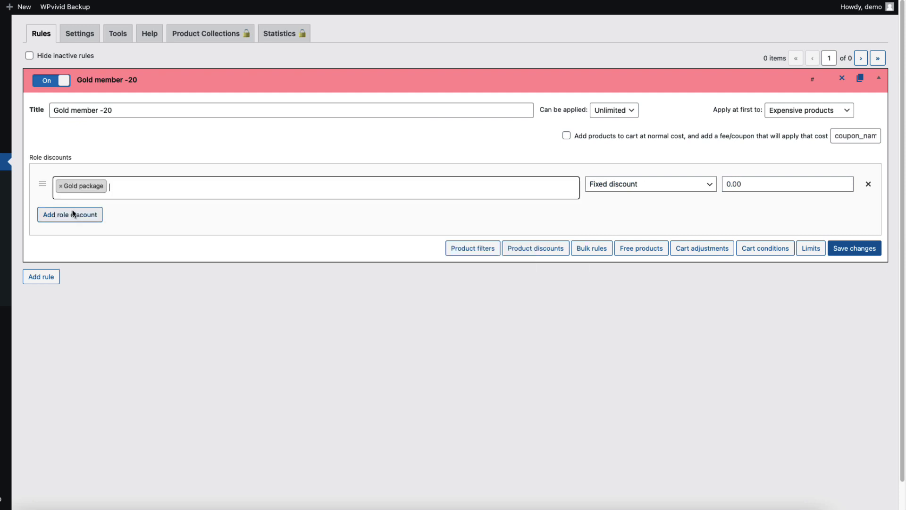
left_click(647, 187)
left_click(618, 206)
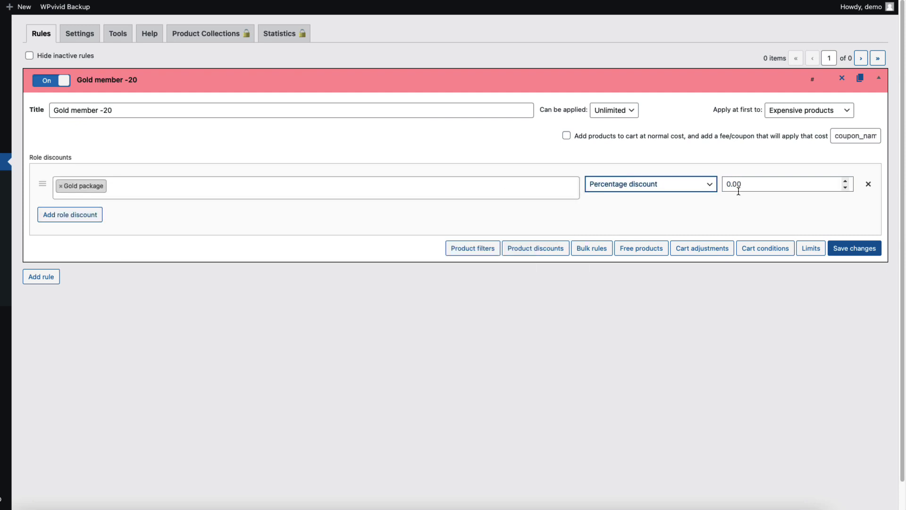
left_click(739, 189)
type("20")
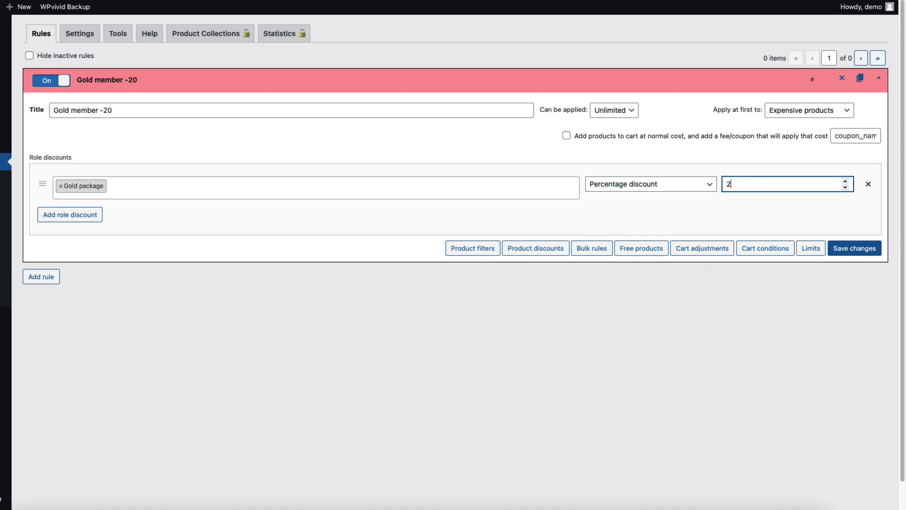
left_click(49, 277)
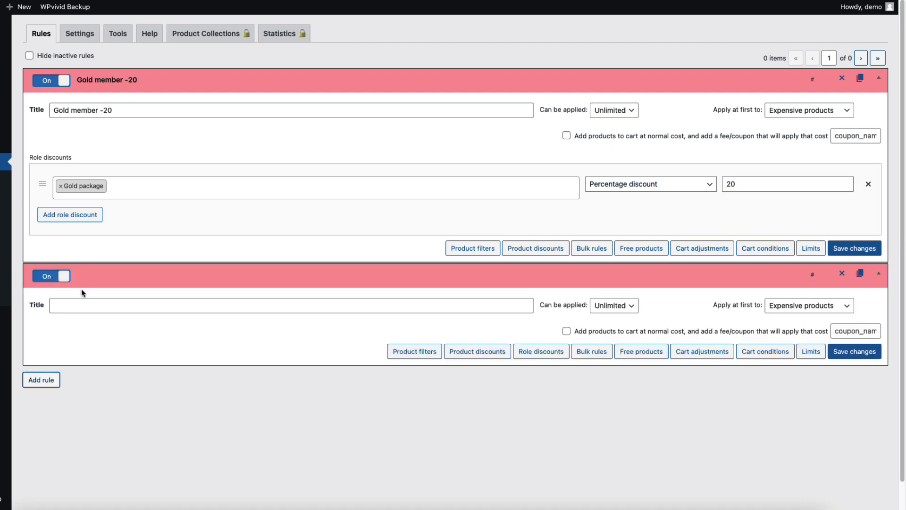
Step: Title the second rule 'Silver member -10' and add a role discount for Silver package
left_click(67, 305)
type("Silver member -10")
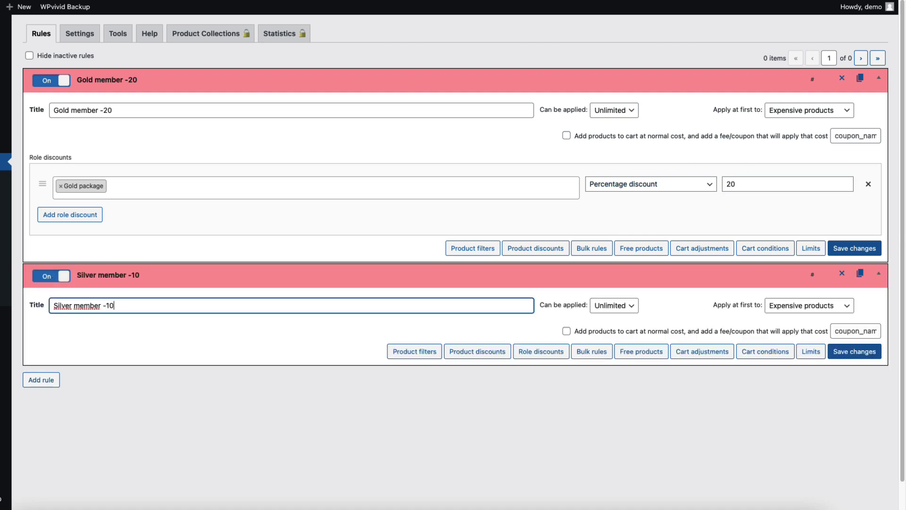
left_click(549, 354)
left_click(115, 383)
type("silv")
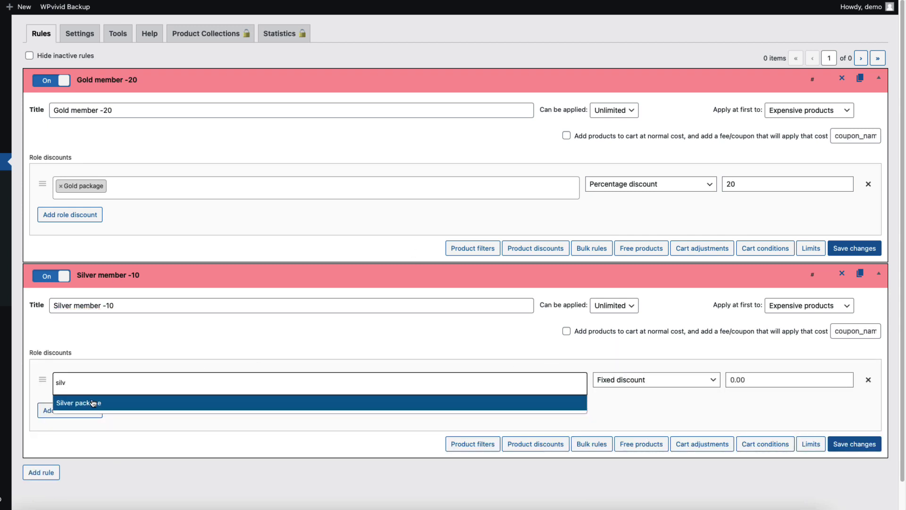
left_click(93, 402)
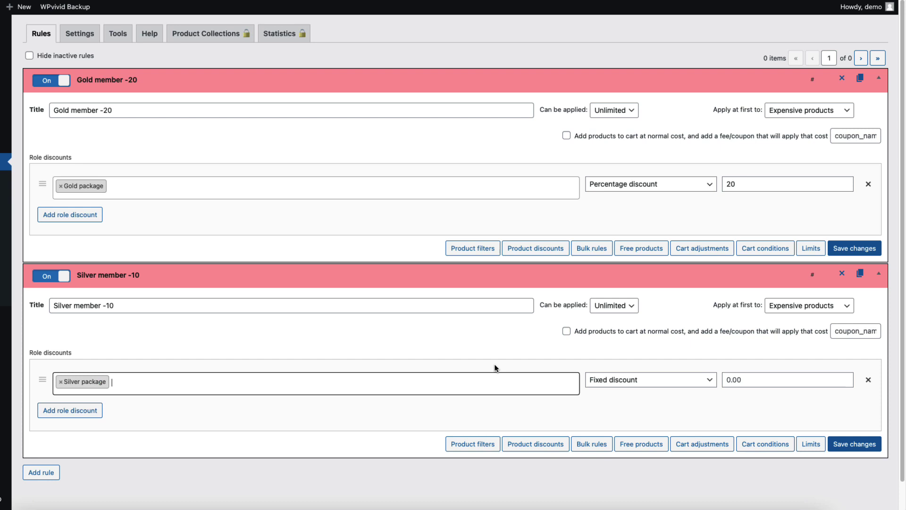
Step: Make the Silver discount a 10 percentage discount, save the rules, and view the shop
left_click(660, 379)
left_click(606, 403)
left_click(751, 376)
type("10")
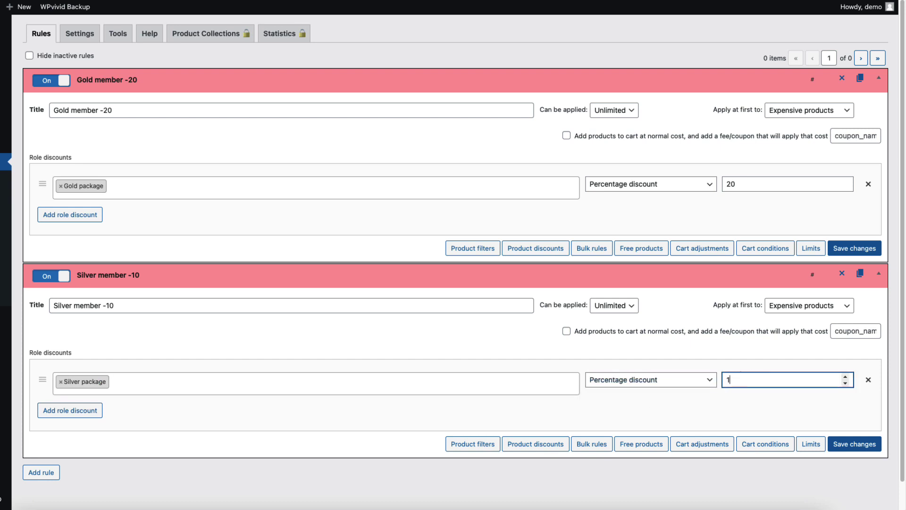
left_click(846, 446)
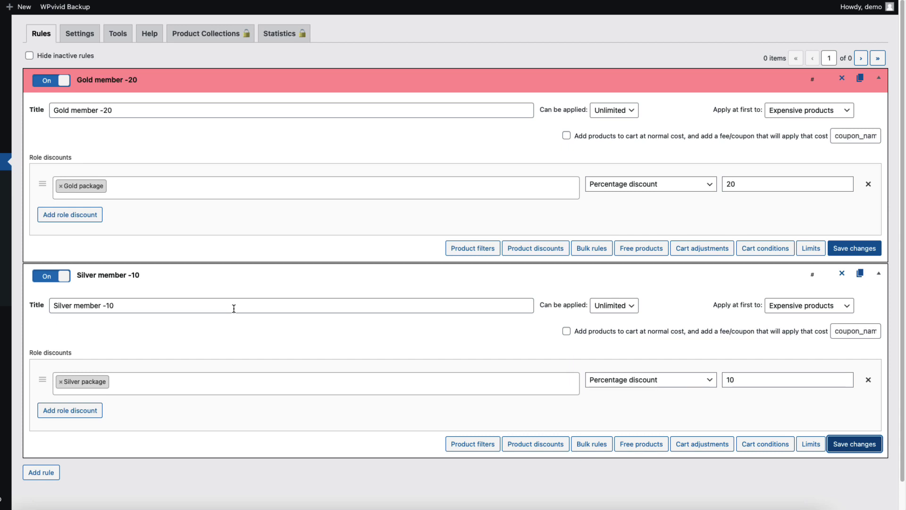
left_click(424, 53)
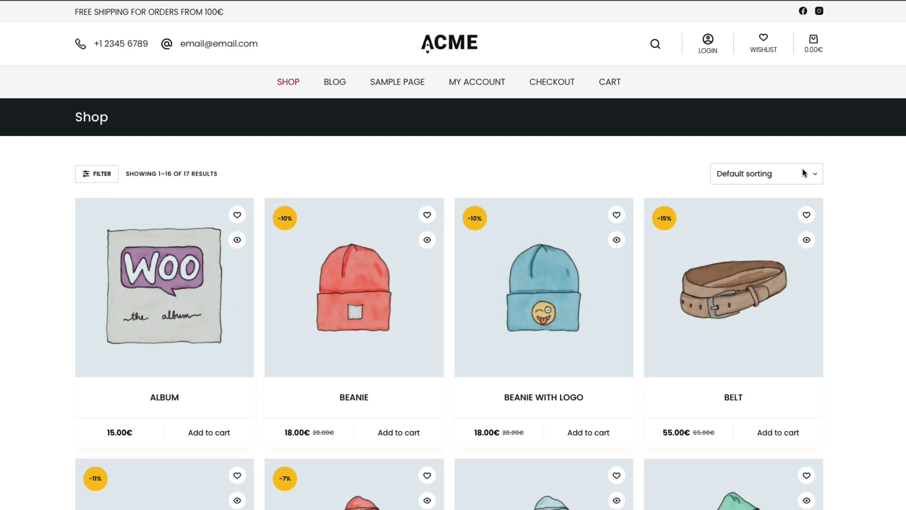
Step: Open the shop's login form and start entering the member's email
left_click(707, 43)
left_click(365, 262)
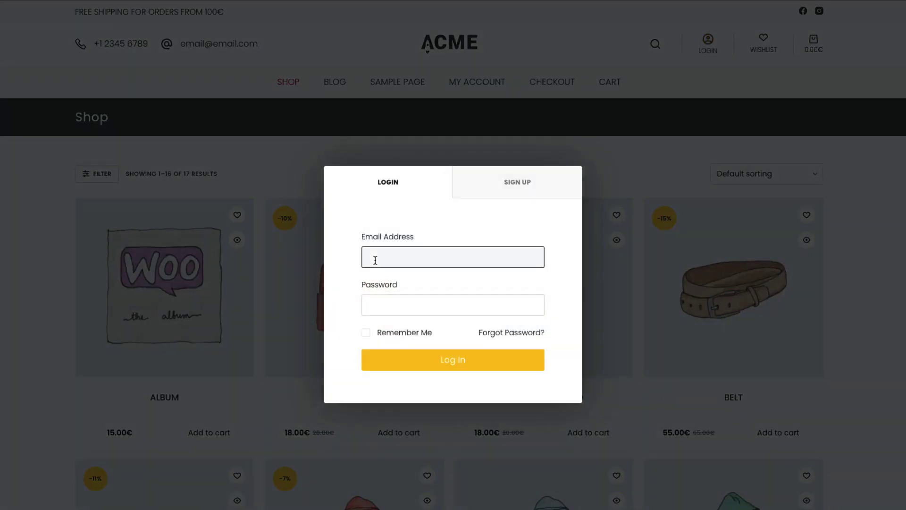